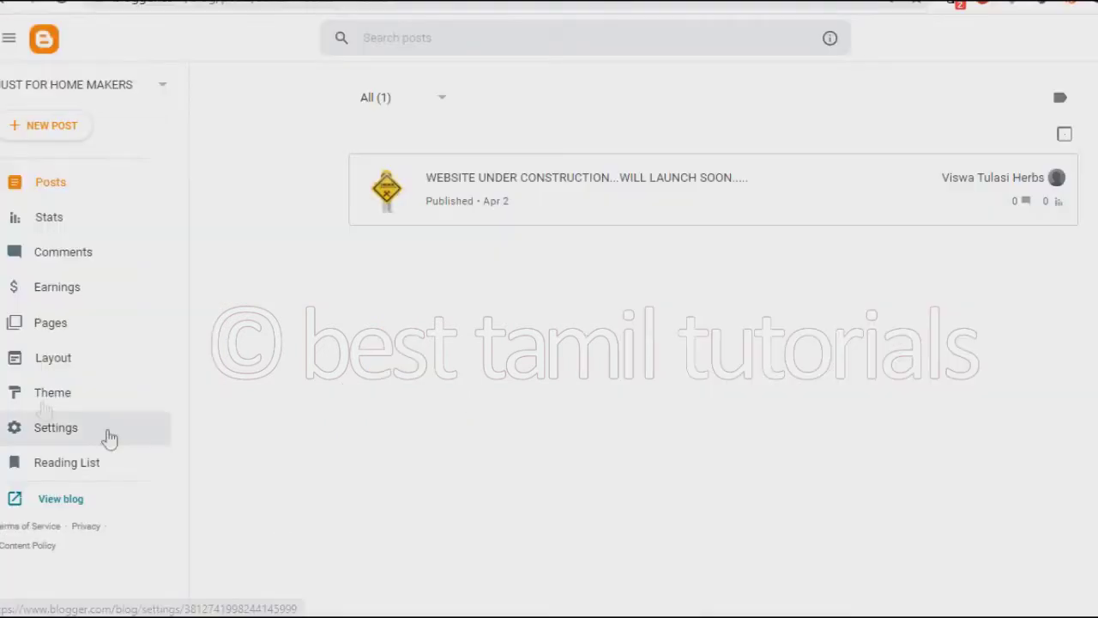
Step: Open Layout and review the Navbar, Header, sidebar and footer gadget sections
click(73, 369)
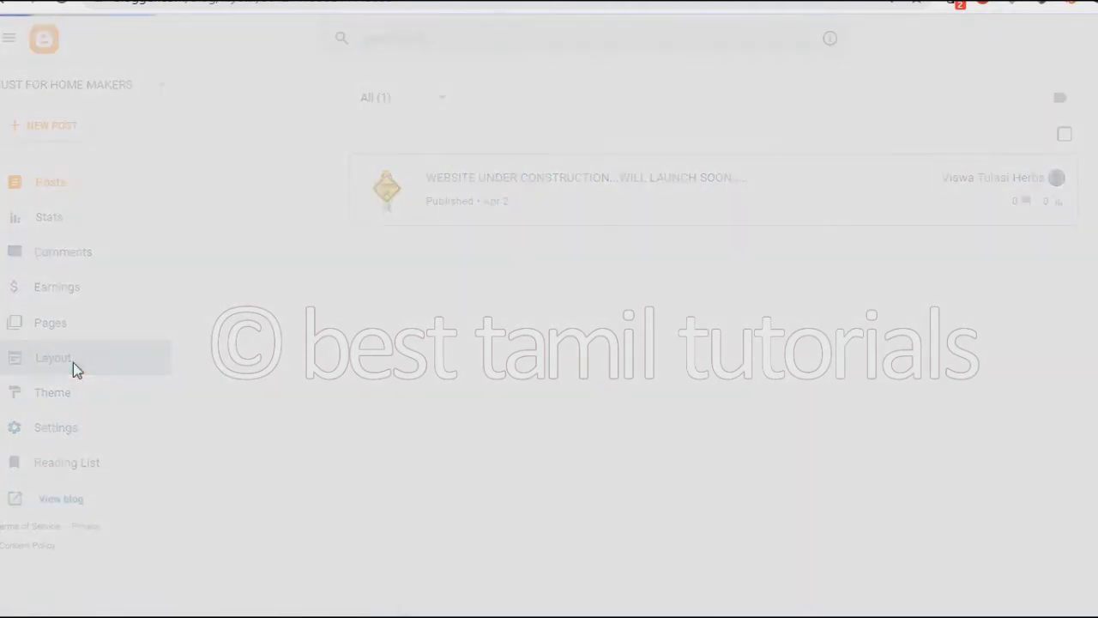
scroll(785, 363, down, 10)
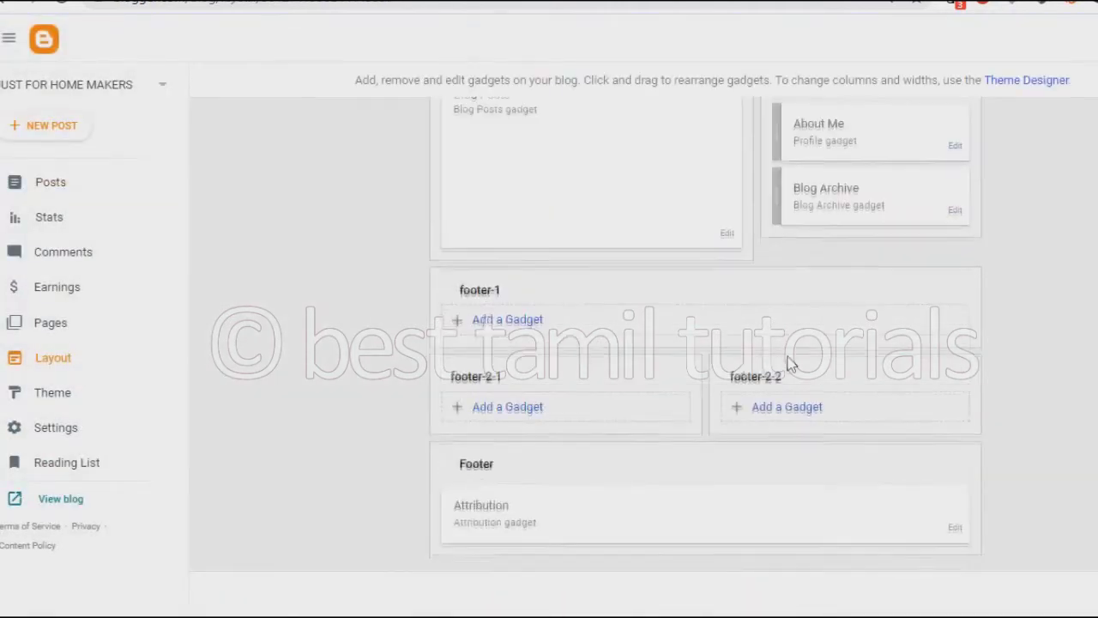
scroll(787, 363, up, 10)
scroll(790, 363, down, 5)
scroll(790, 363, down, 1)
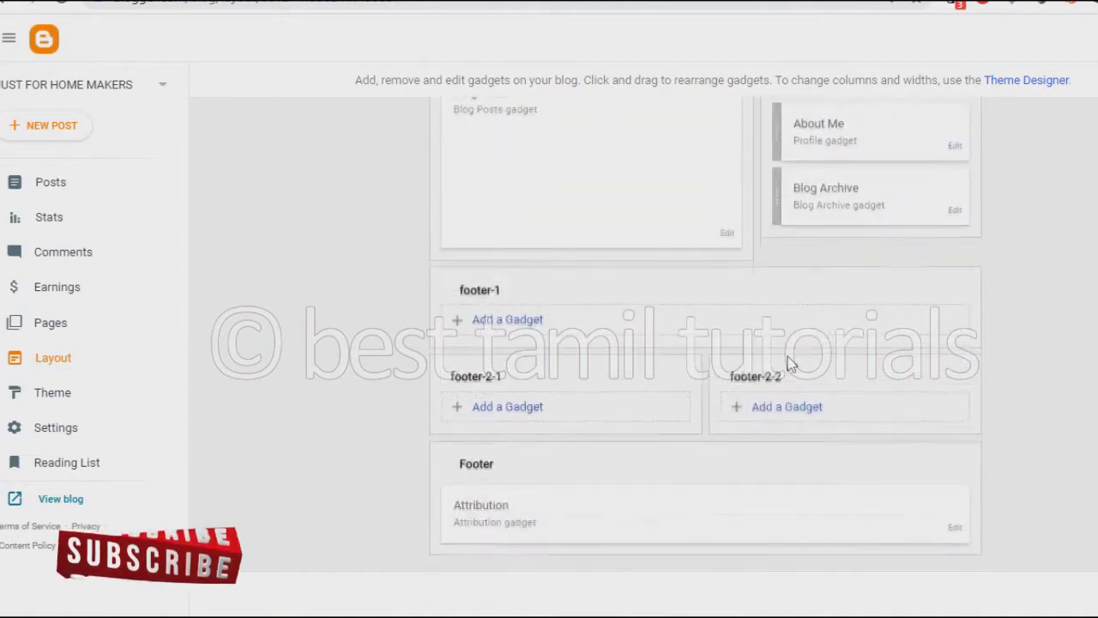
scroll(789, 363, up, 6)
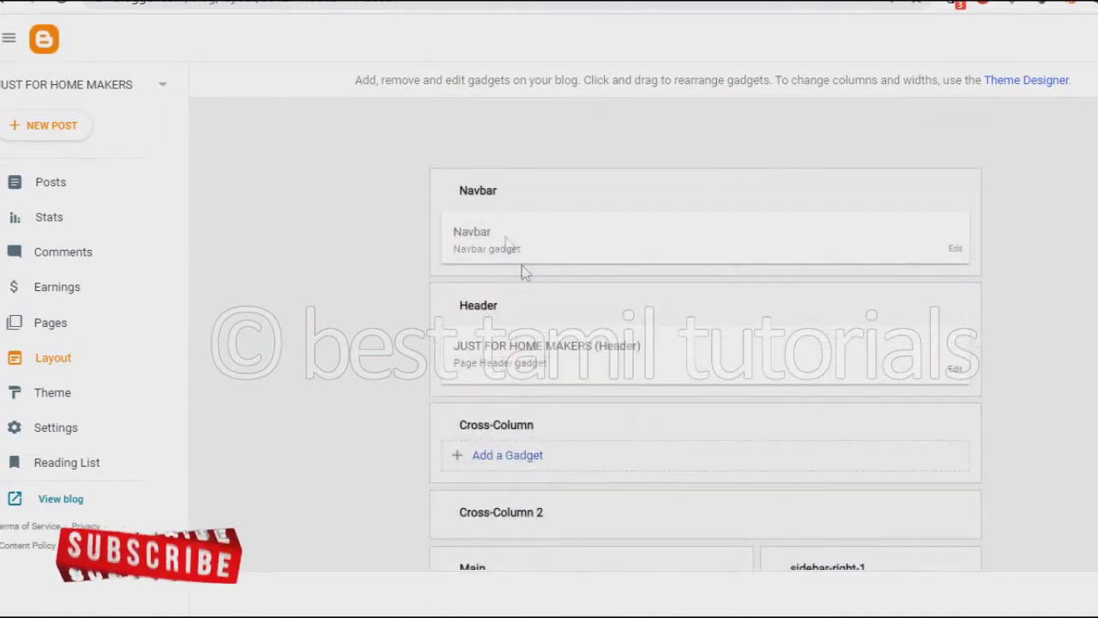
scroll(573, 320, down, 2)
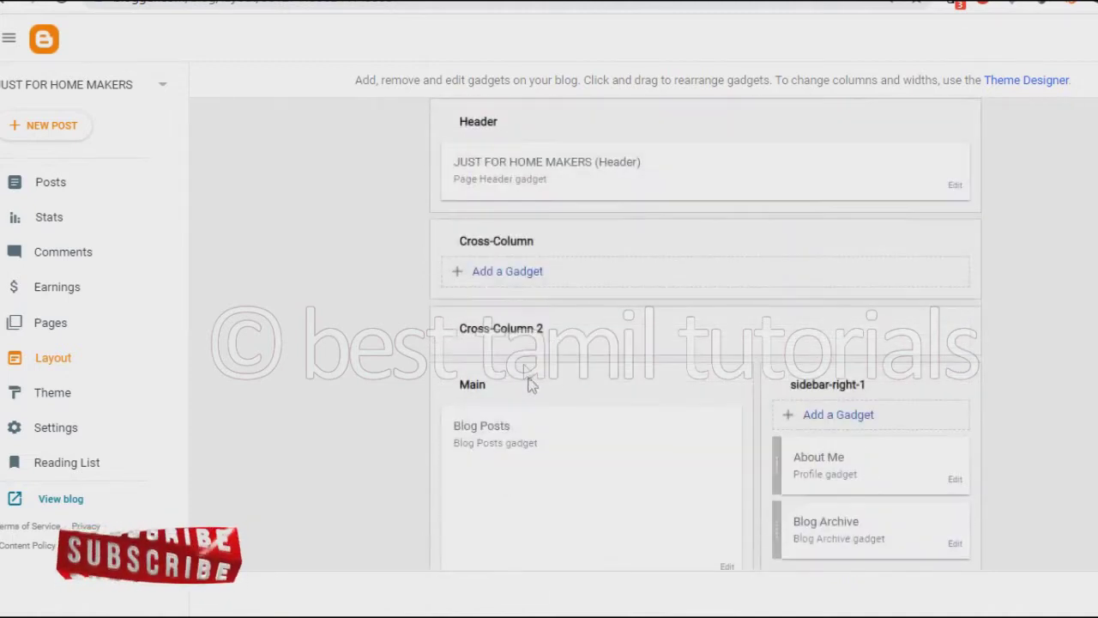
scroll(566, 387, down, 1)
scroll(915, 355, down, 3)
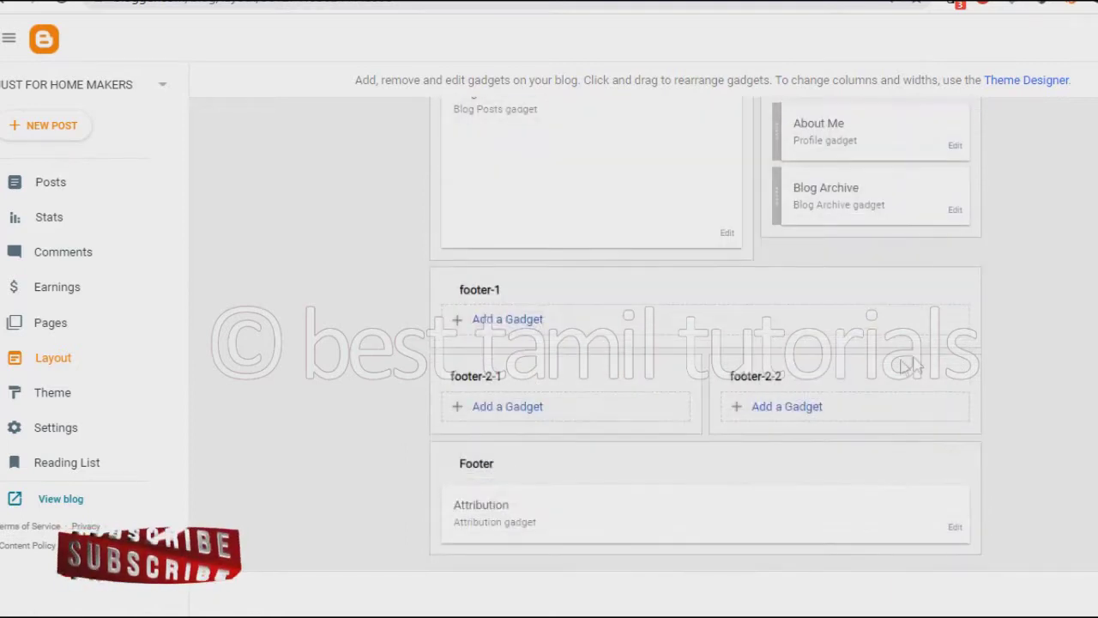
scroll(681, 336, up, 4)
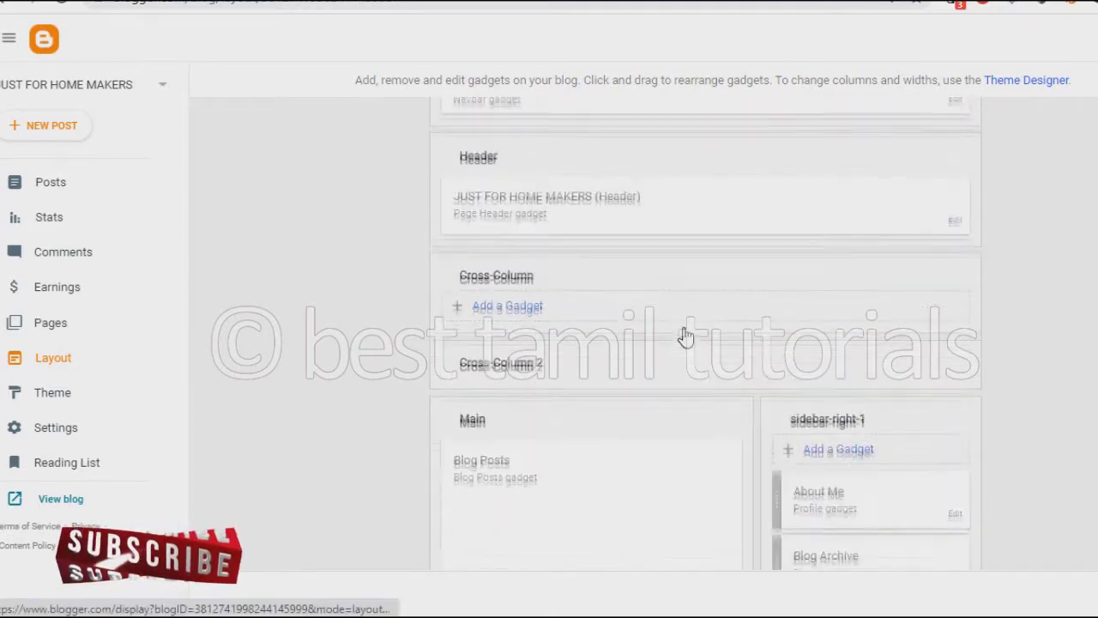
scroll(681, 335, up, 2)
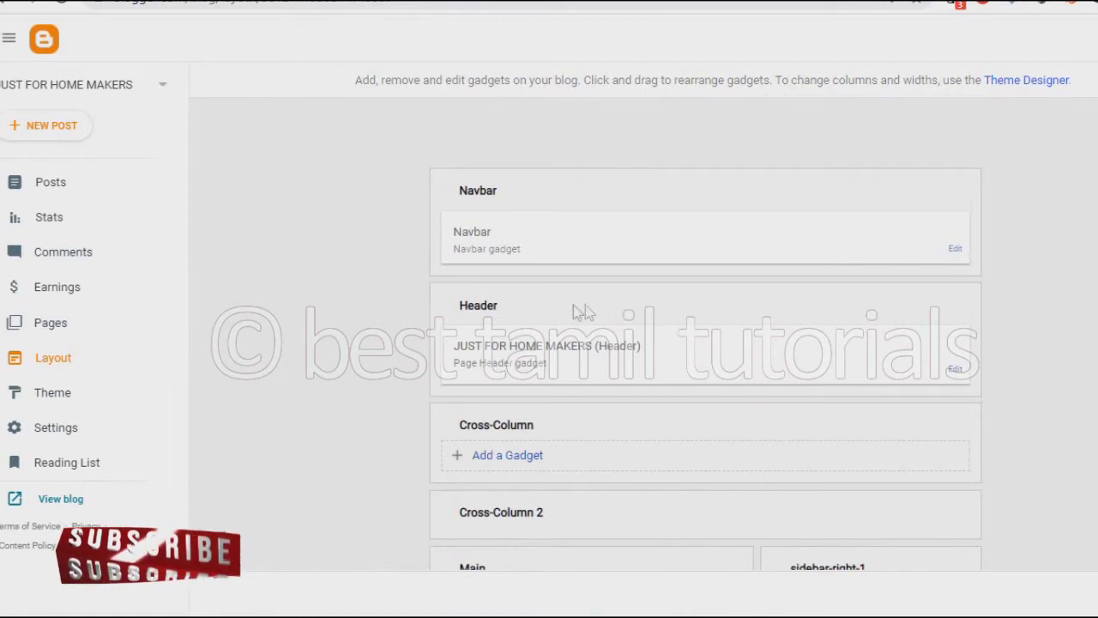
scroll(580, 325, down, 3)
scroll(583, 323, down, 3)
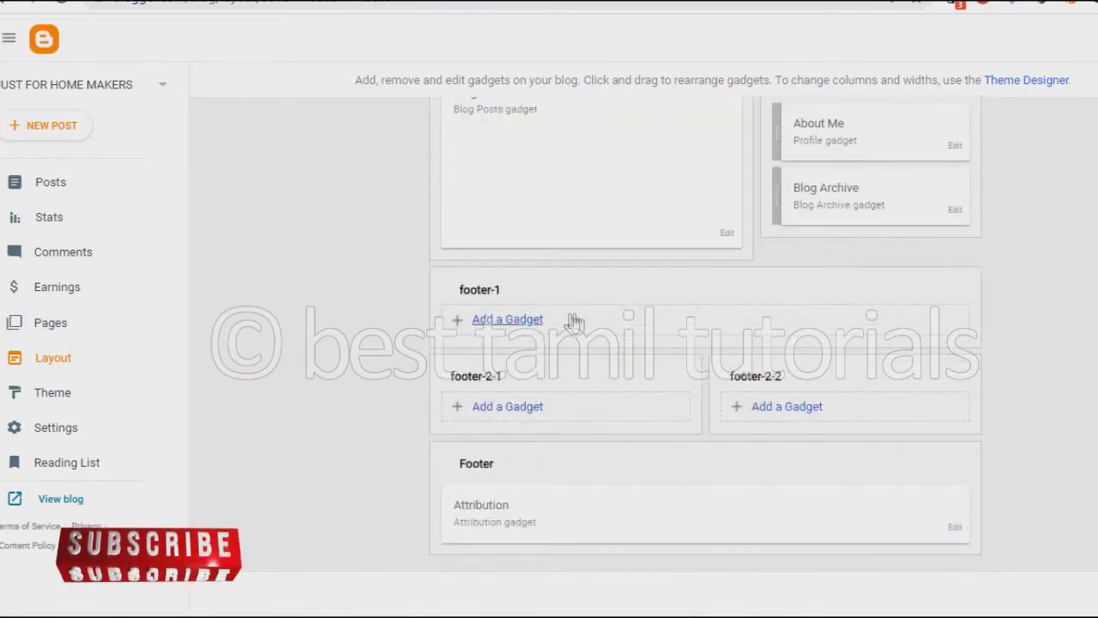
scroll(592, 321, up, 4)
scroll(591, 318, up, 2)
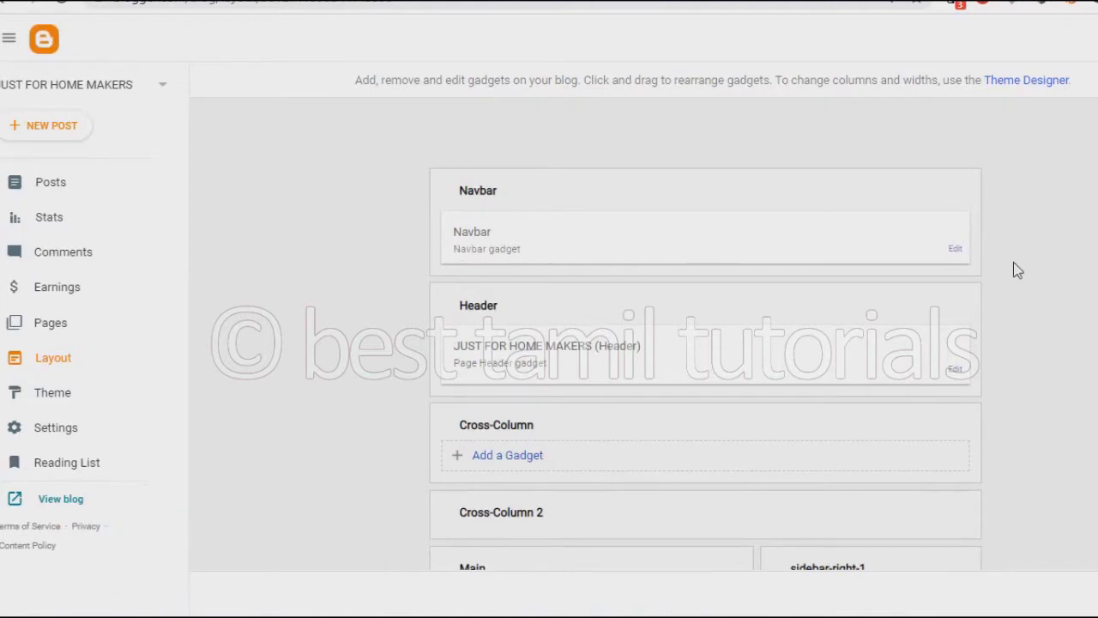
Step: Set the Navbar gadget to Off and save it
click(957, 251)
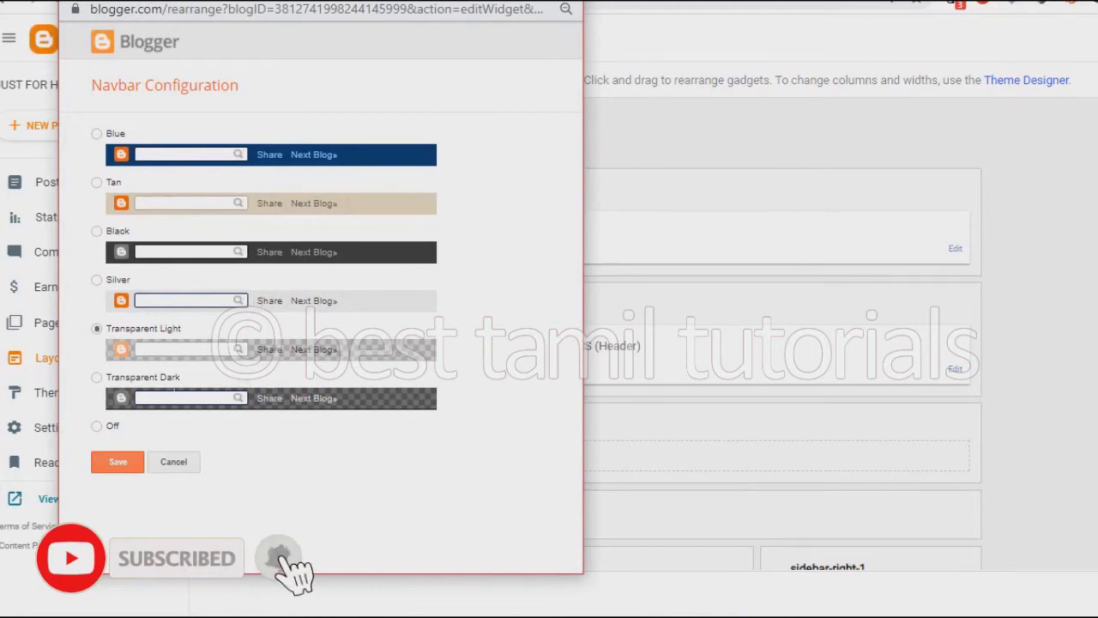
click(111, 429)
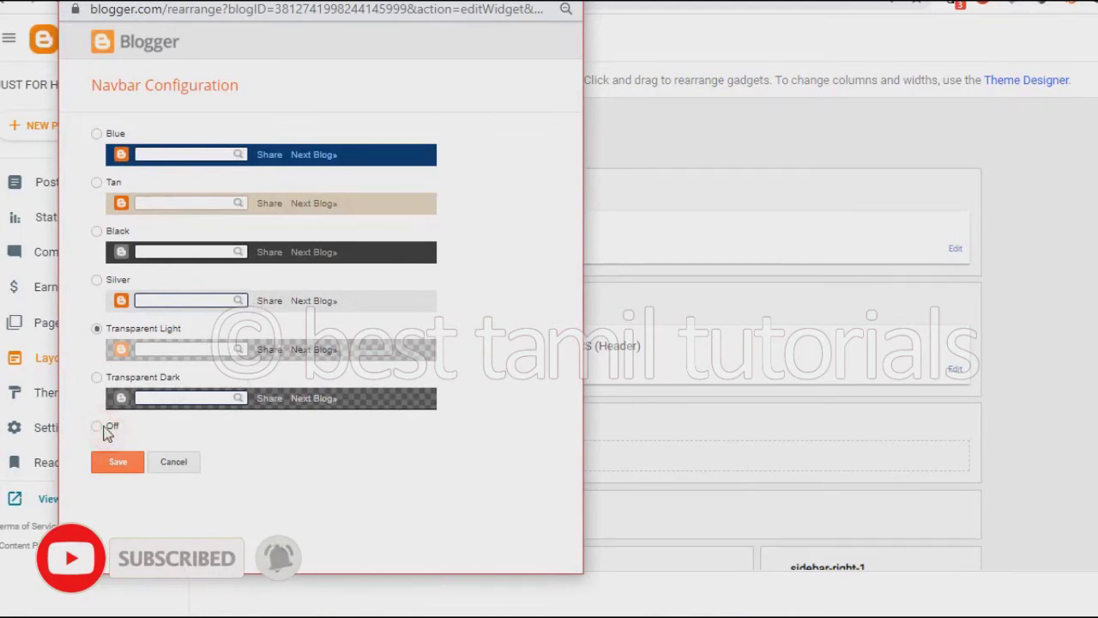
click(96, 427)
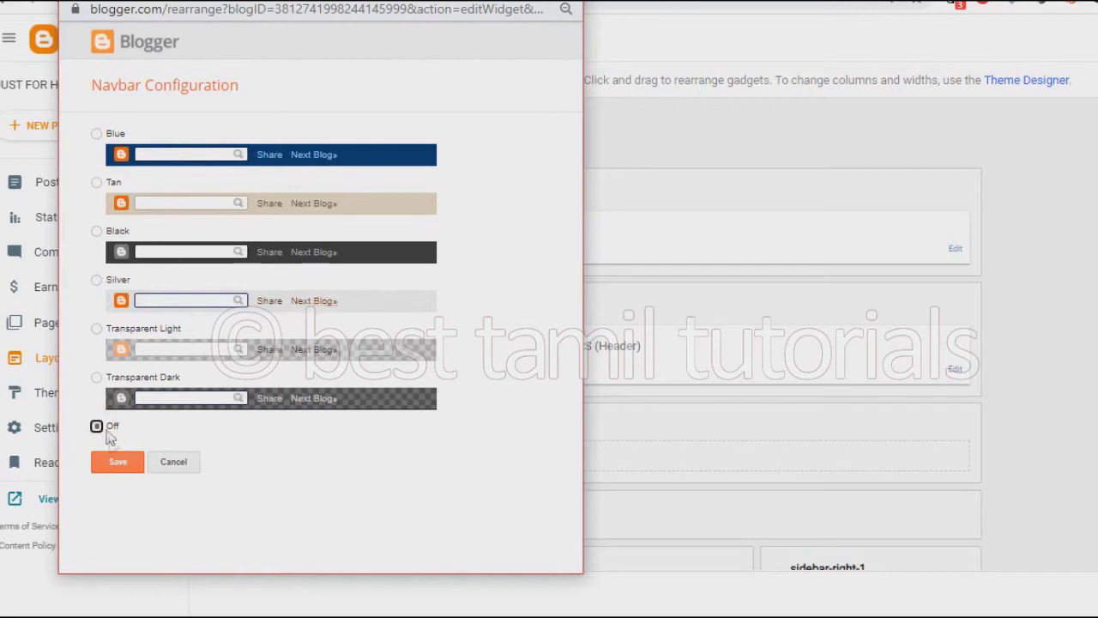
click(118, 463)
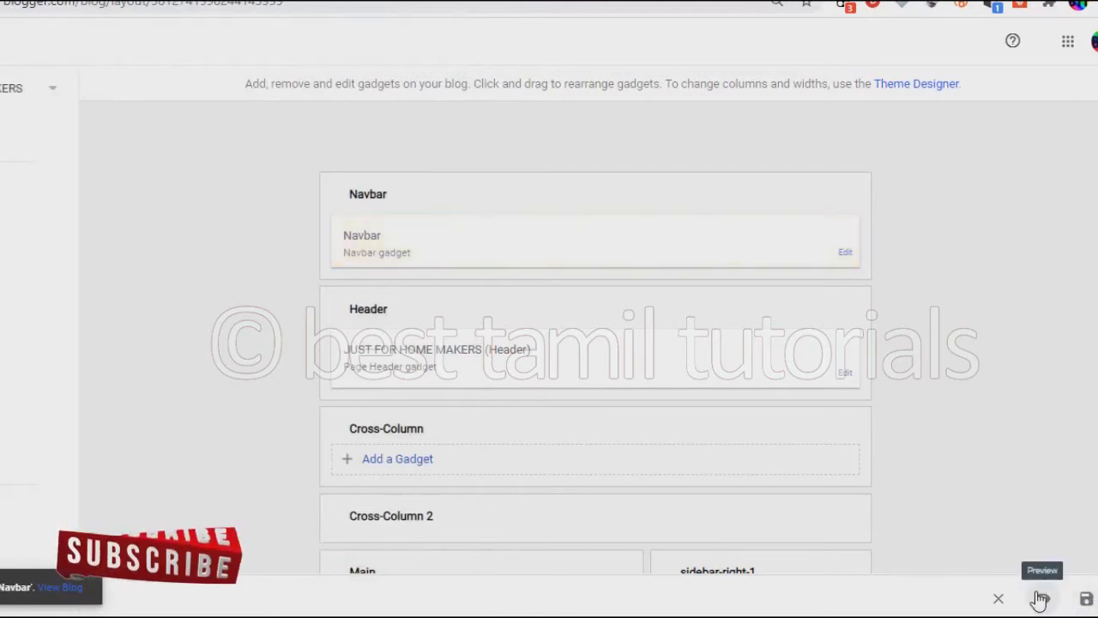
Step: Save the updated blog layout
click(1087, 600)
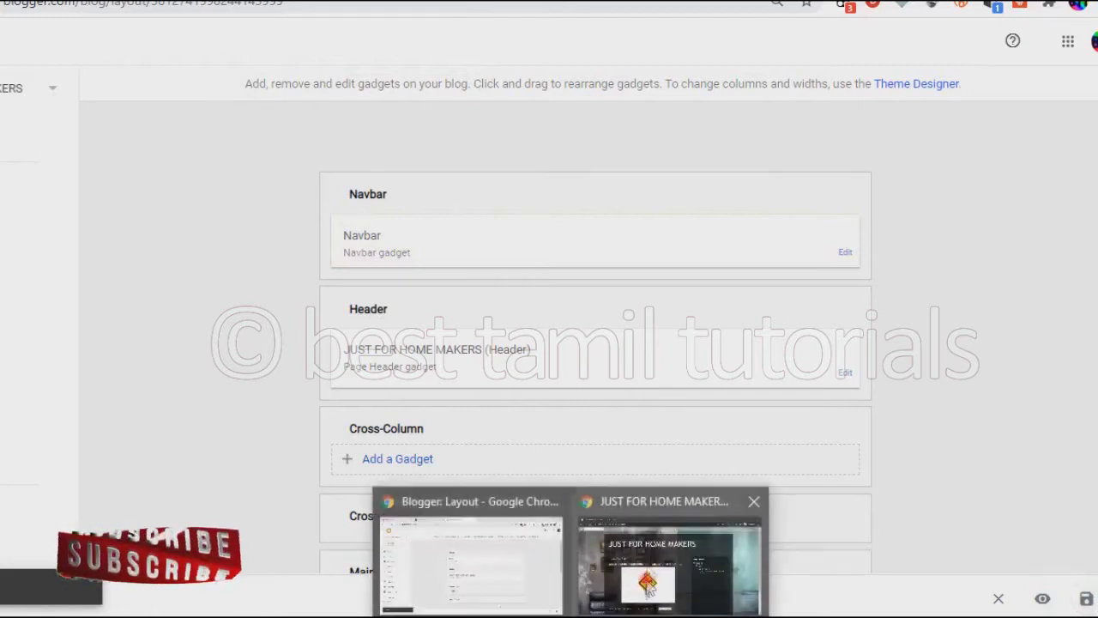
click(648, 571)
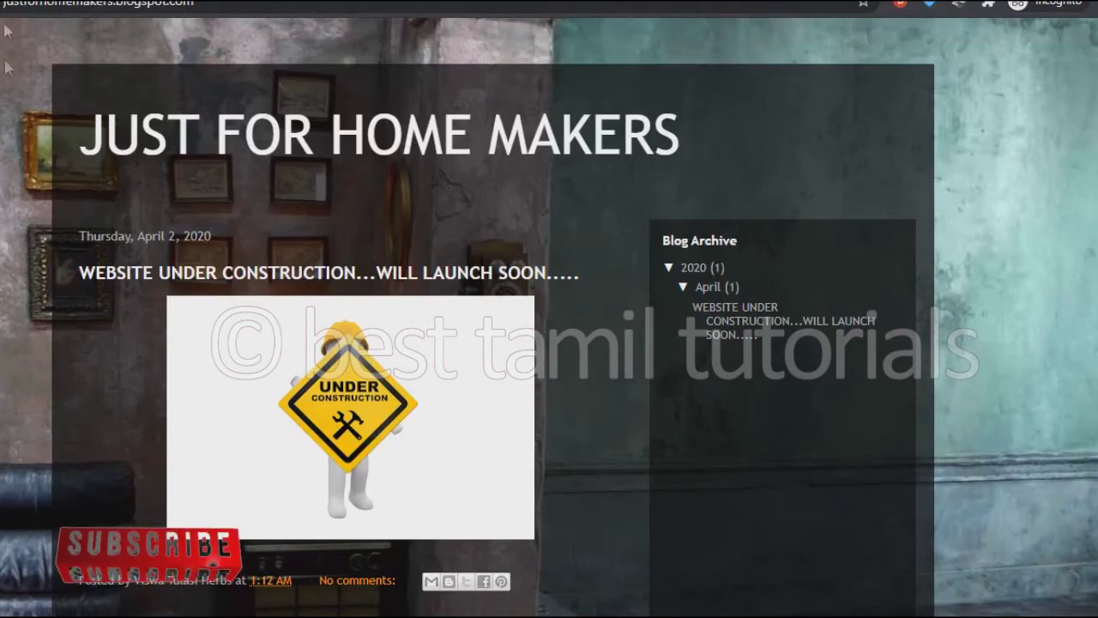
scroll(13, 120, down, 2)
scroll(12, 120, up, 2)
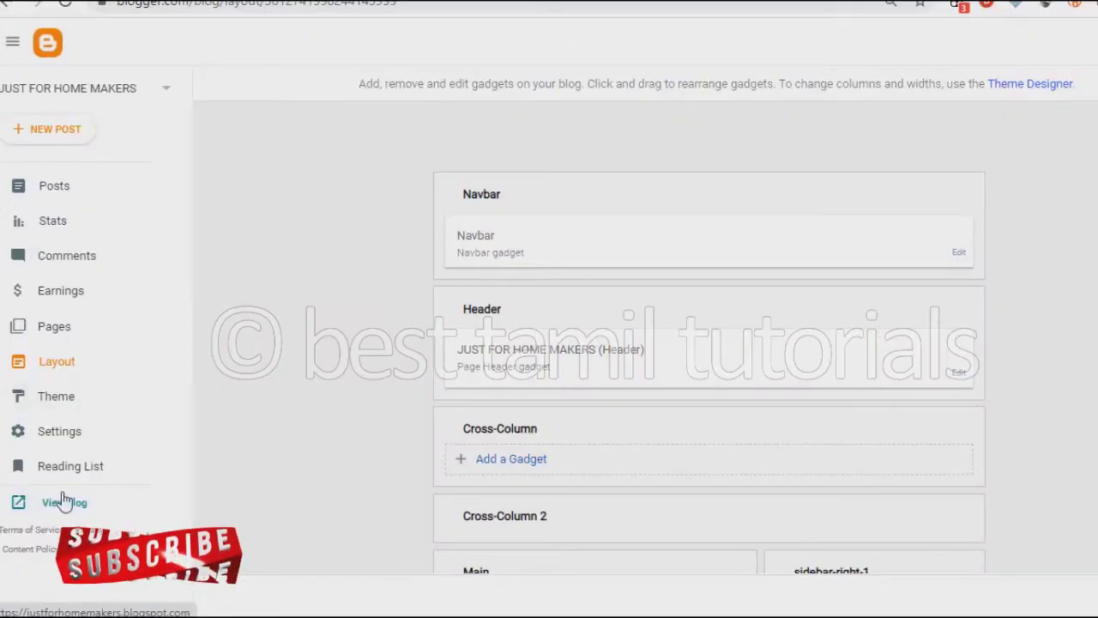
Step: View the live Just For Home Makers blog to confirm the navbar is gone
click(65, 503)
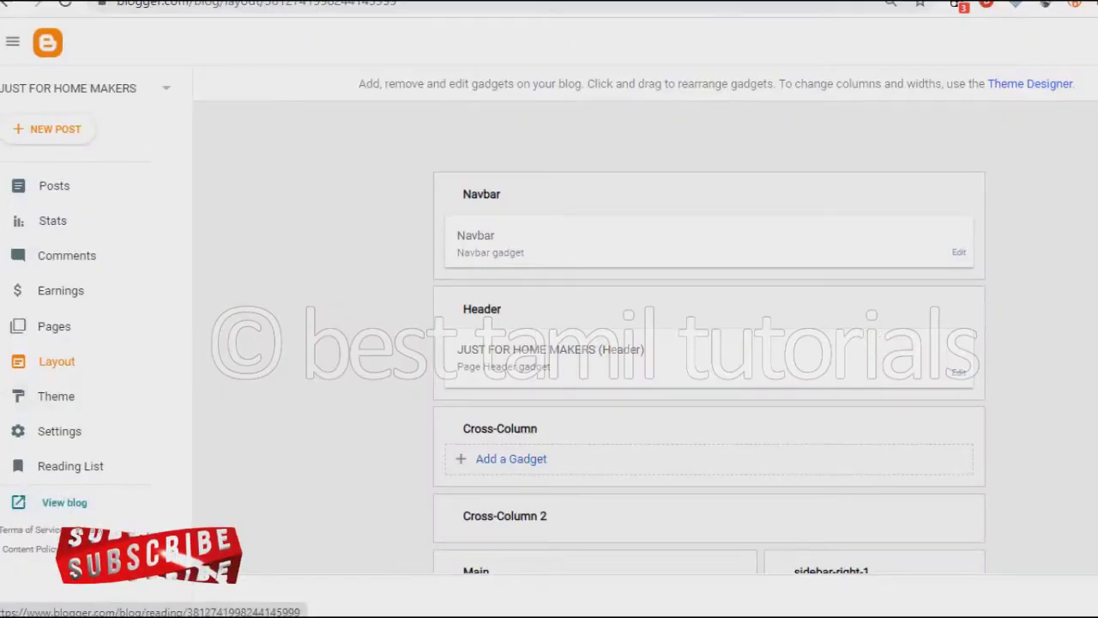
scroll(602, 156, down, 2)
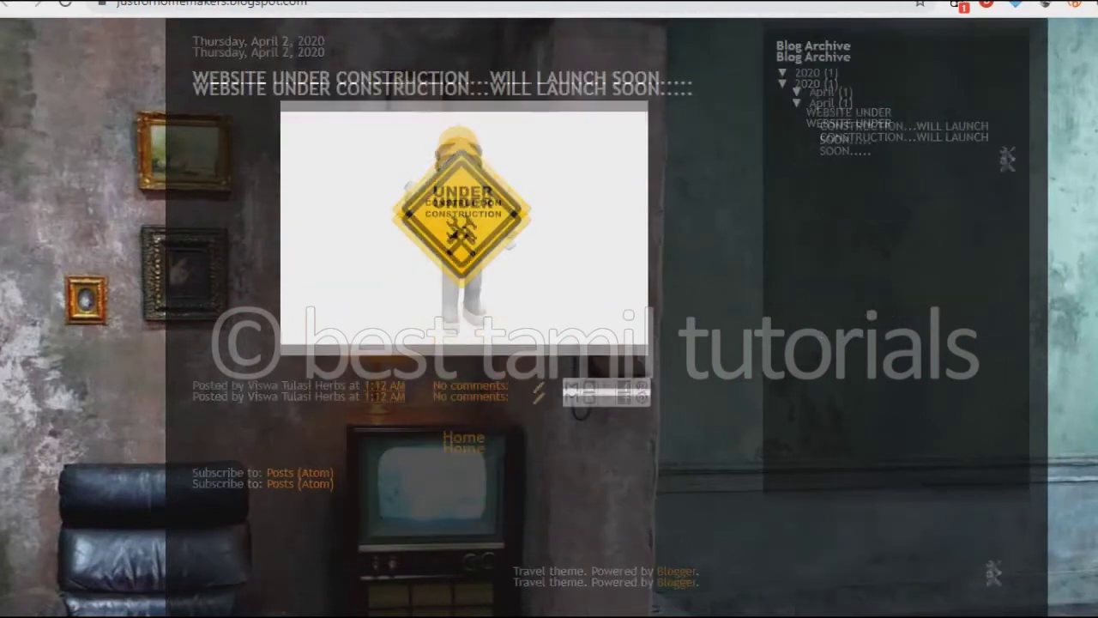
scroll(618, 180, up, 2)
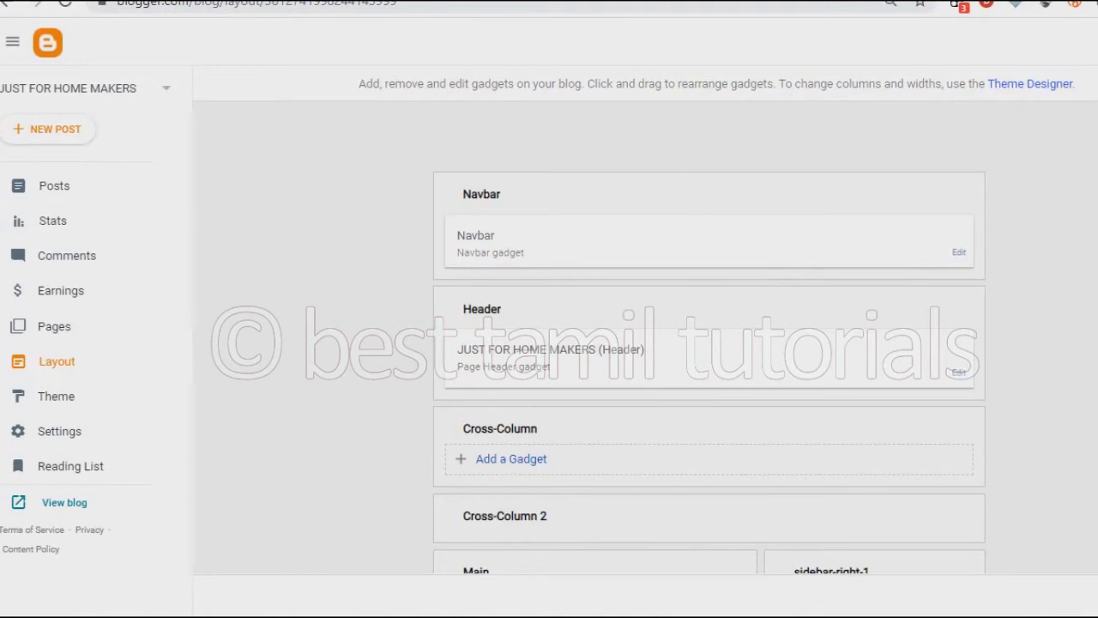
click(61, 503)
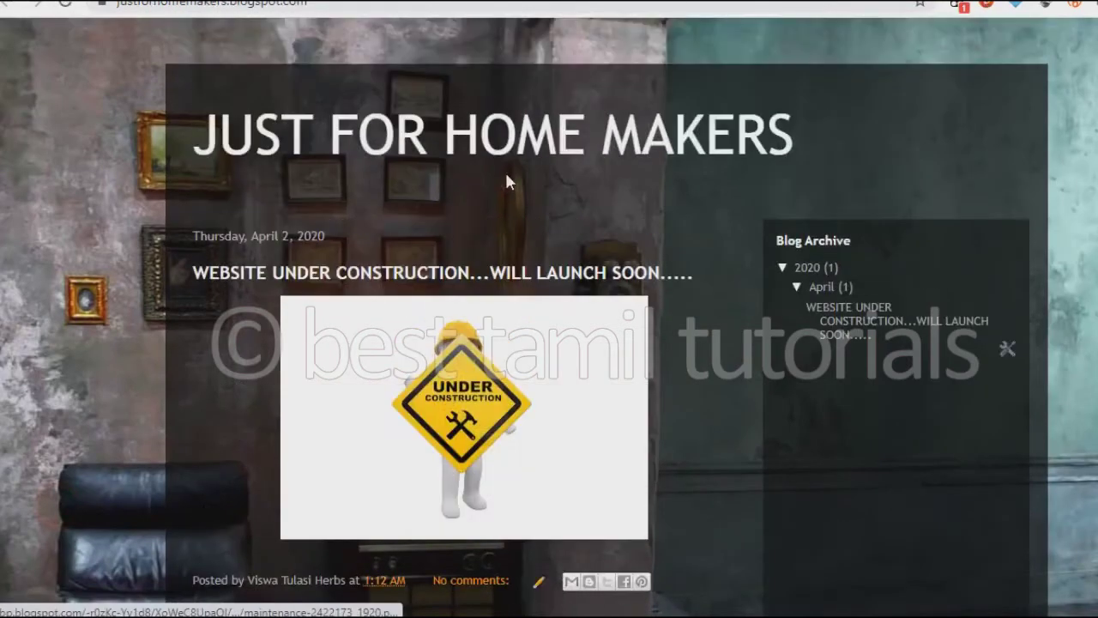
scroll(773, 327, down, 3)
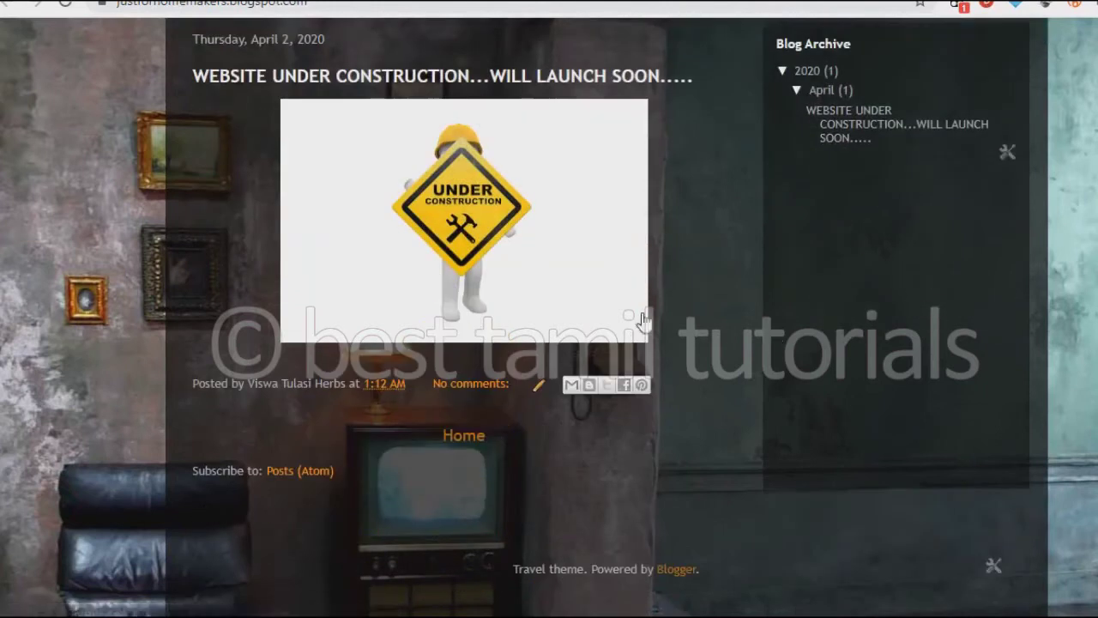
scroll(550, 320, up, 2)
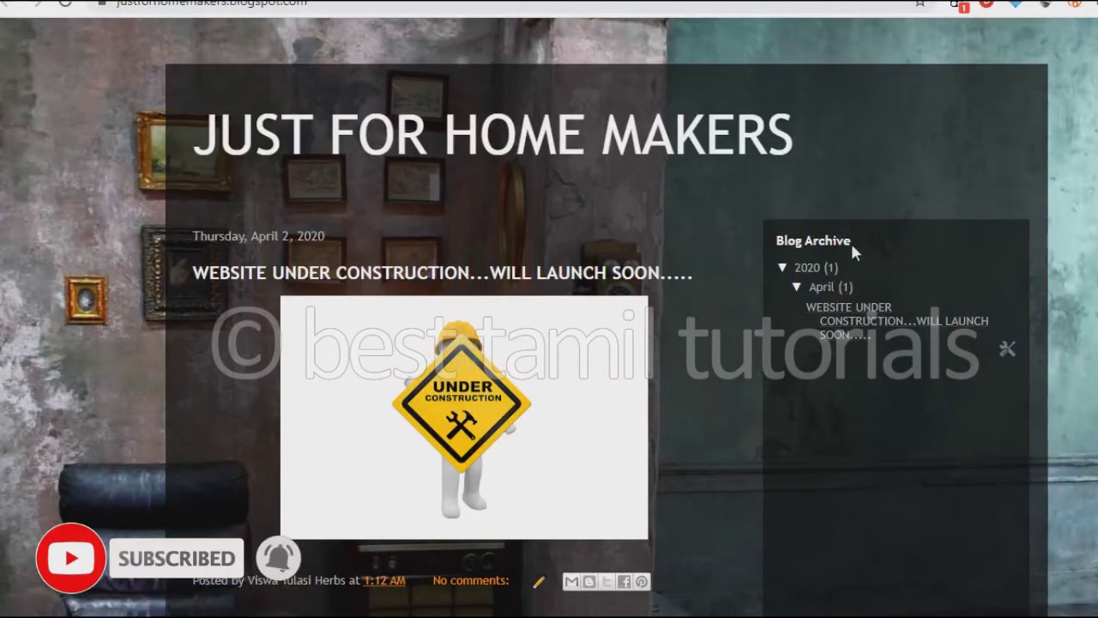
Step: Set the Blog Archive to a Monthly Flat List with Show Post Titles unchecked
click(1011, 352)
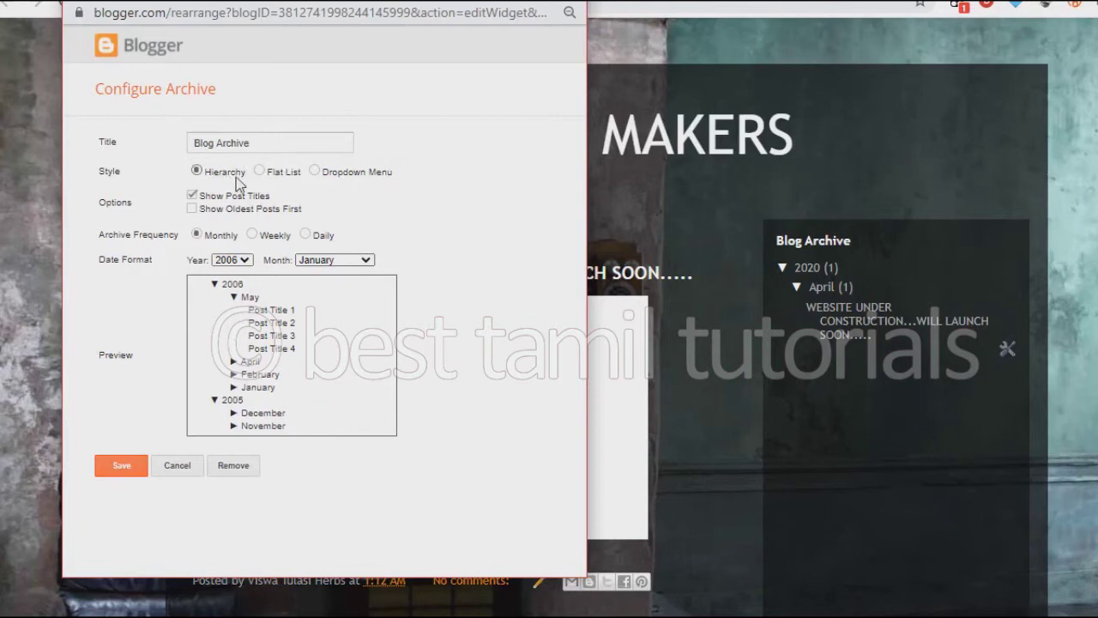
click(259, 171)
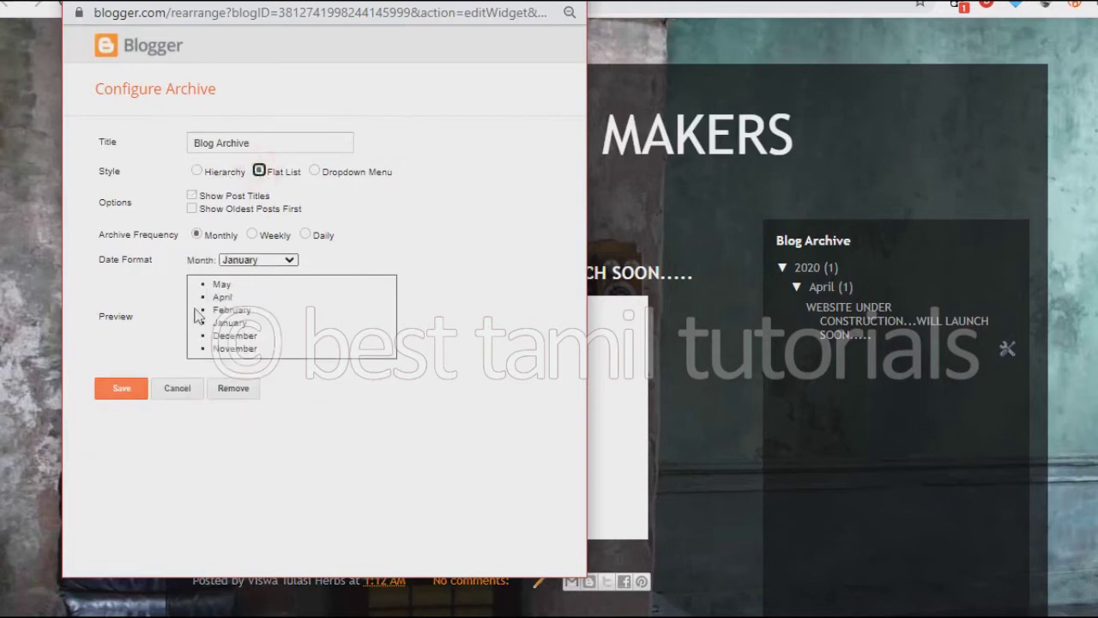
click(315, 171)
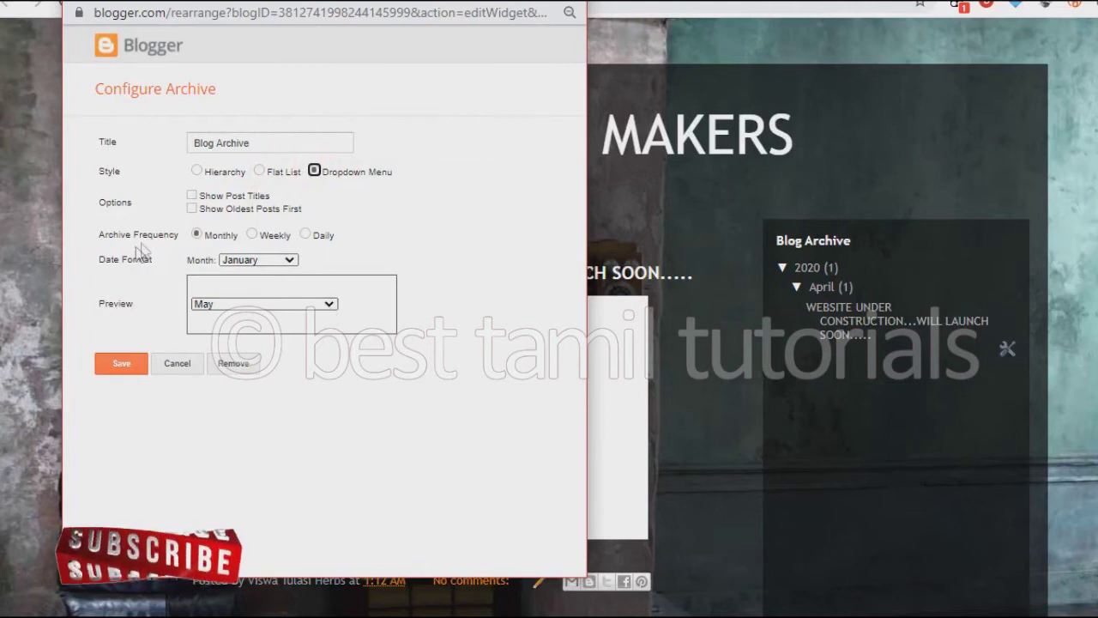
click(252, 233)
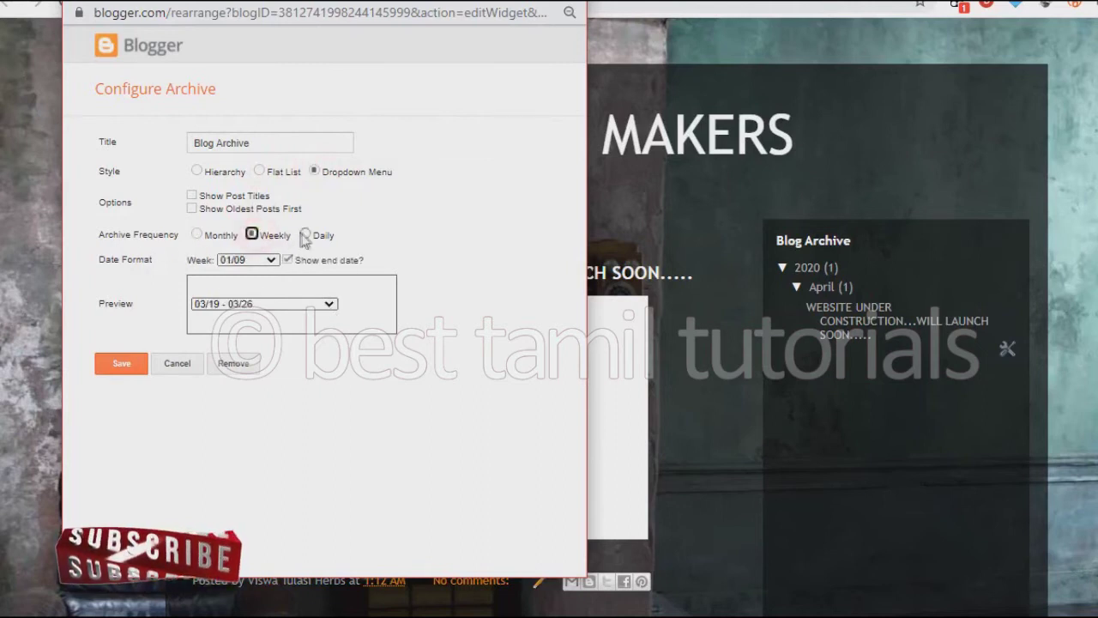
click(305, 233)
click(197, 233)
click(251, 233)
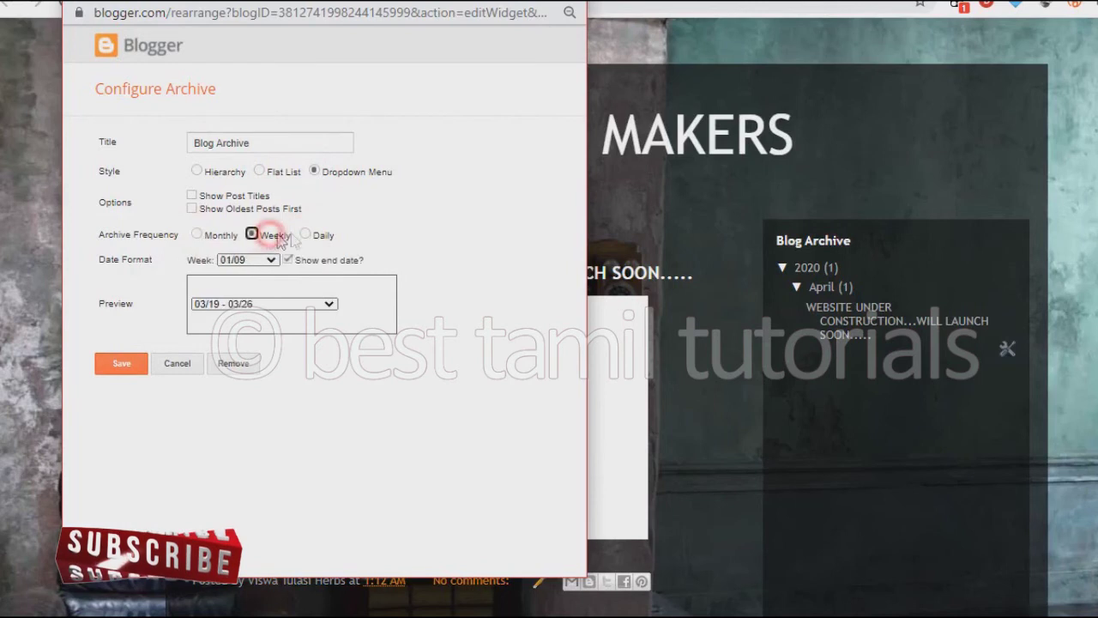
click(305, 234)
click(197, 233)
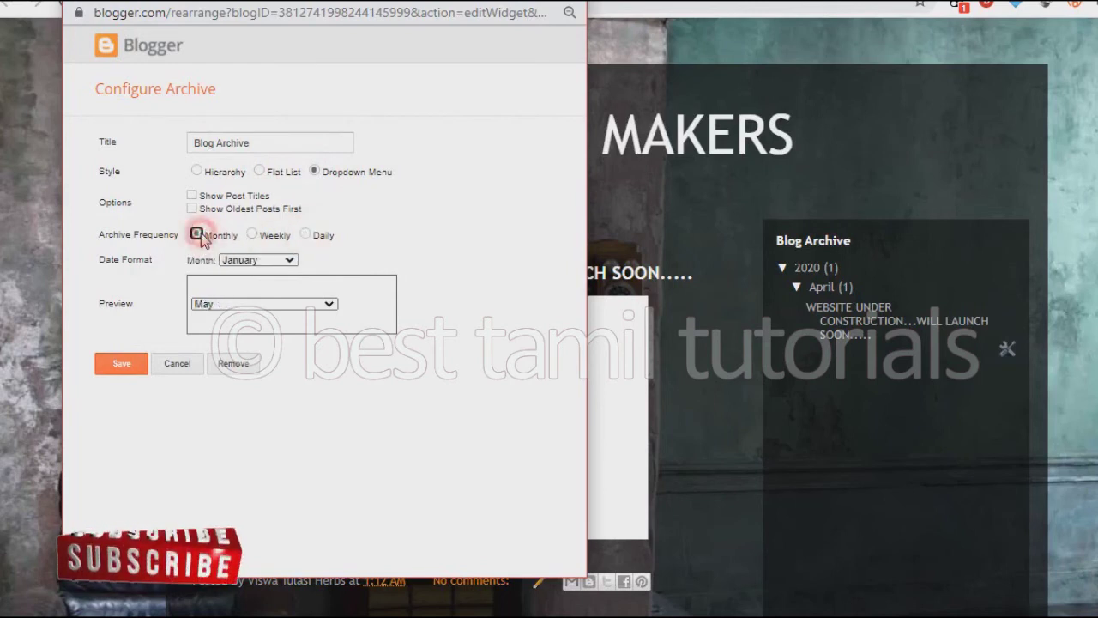
click(198, 171)
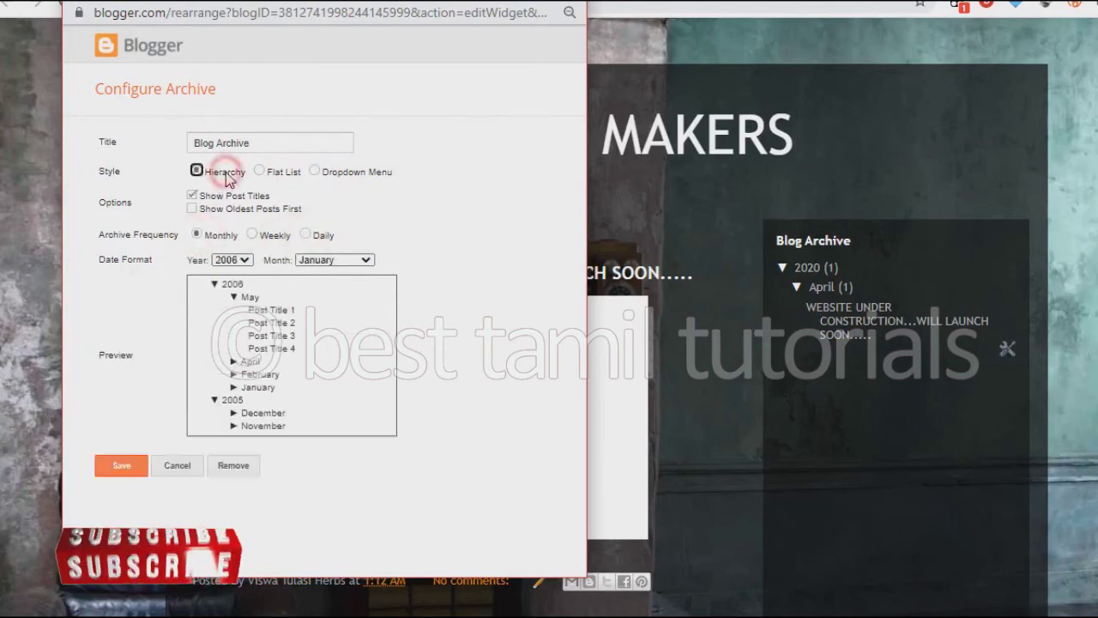
click(270, 171)
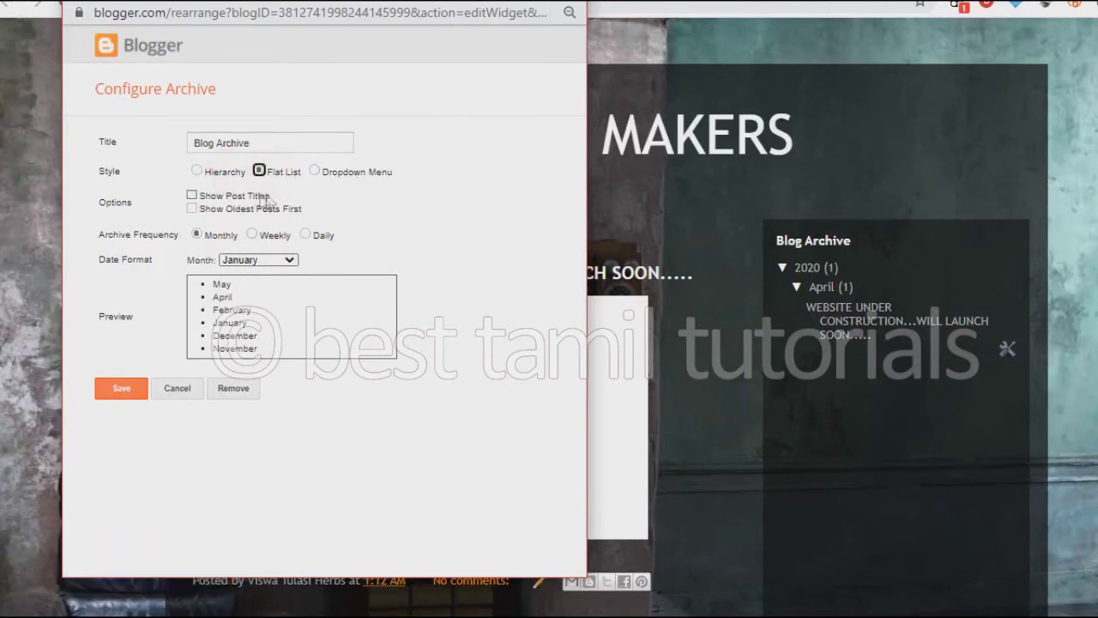
click(191, 196)
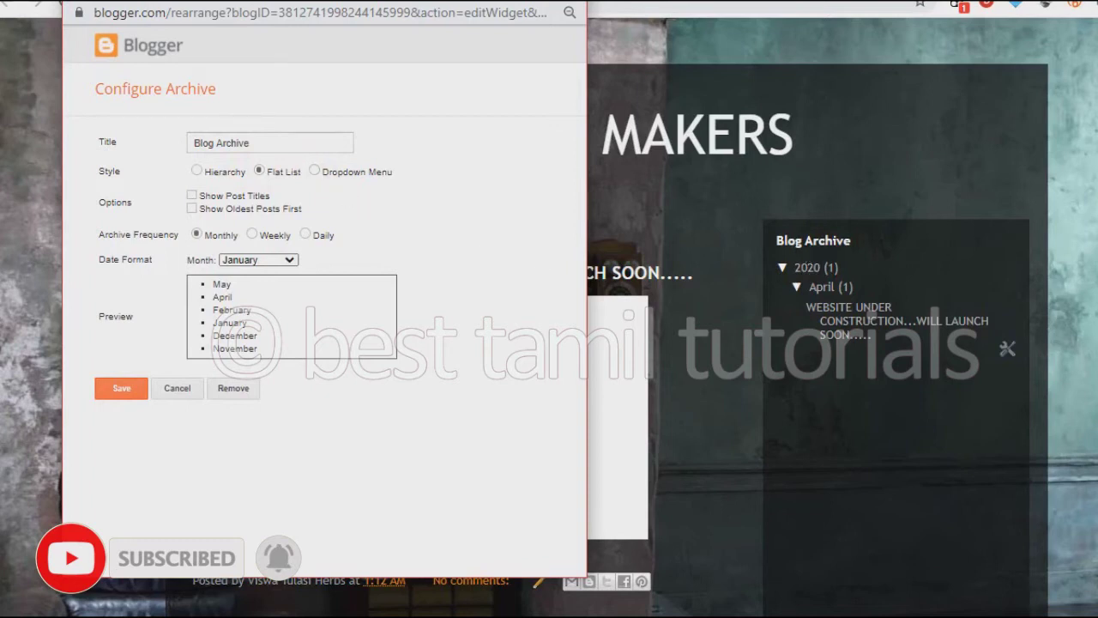
Step: Retitle the archive gadget 'Category'
drag(283, 143, 191, 142)
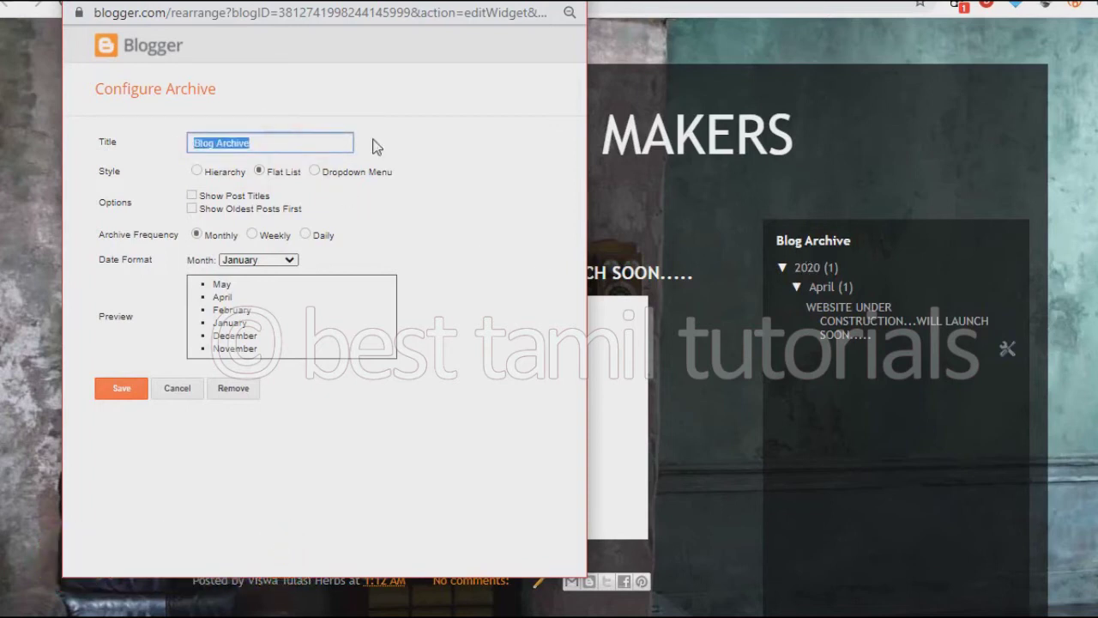
text(c)
key(BackSpace)
text(Category)
right_click(232, 142)
click(270, 157)
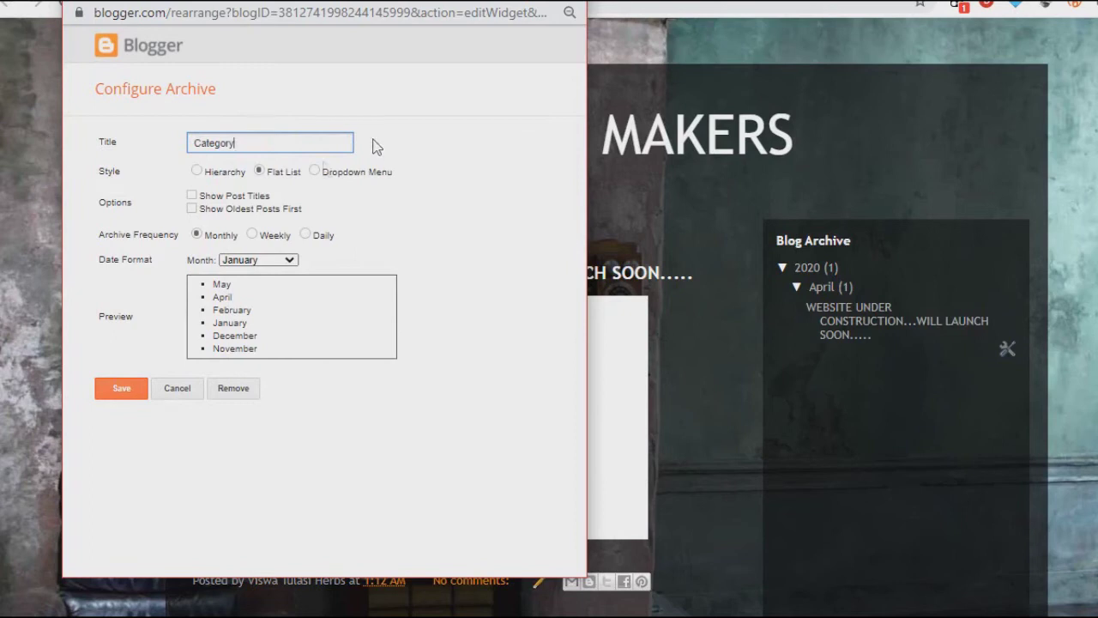
Step: Save the archive settings and check the sidebar lists April (1) under Category
click(126, 386)
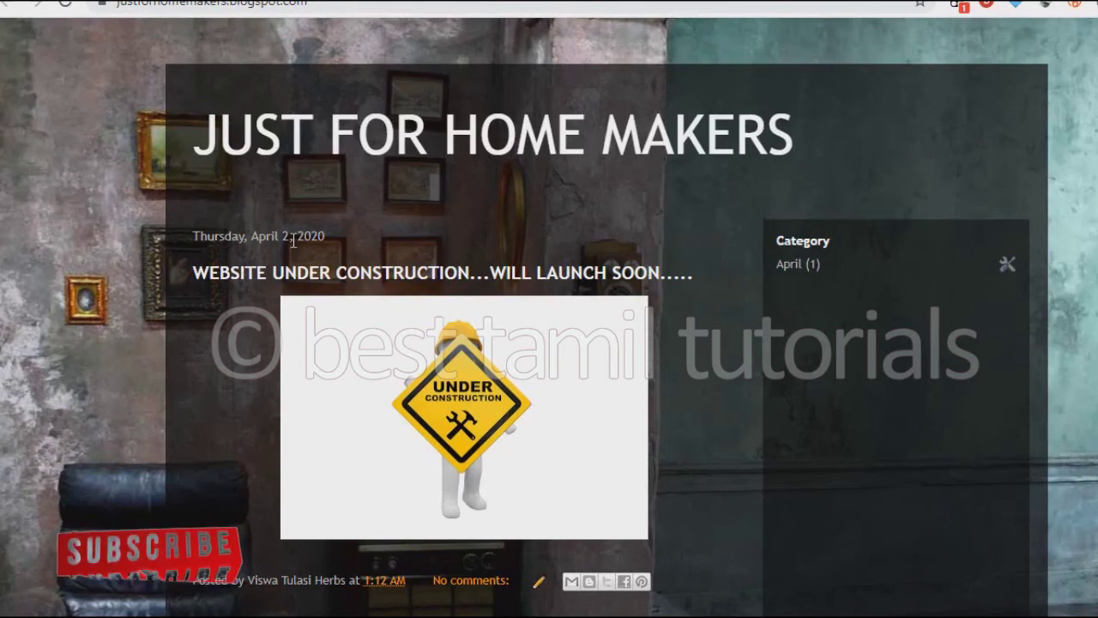
scroll(293, 241, down, 2)
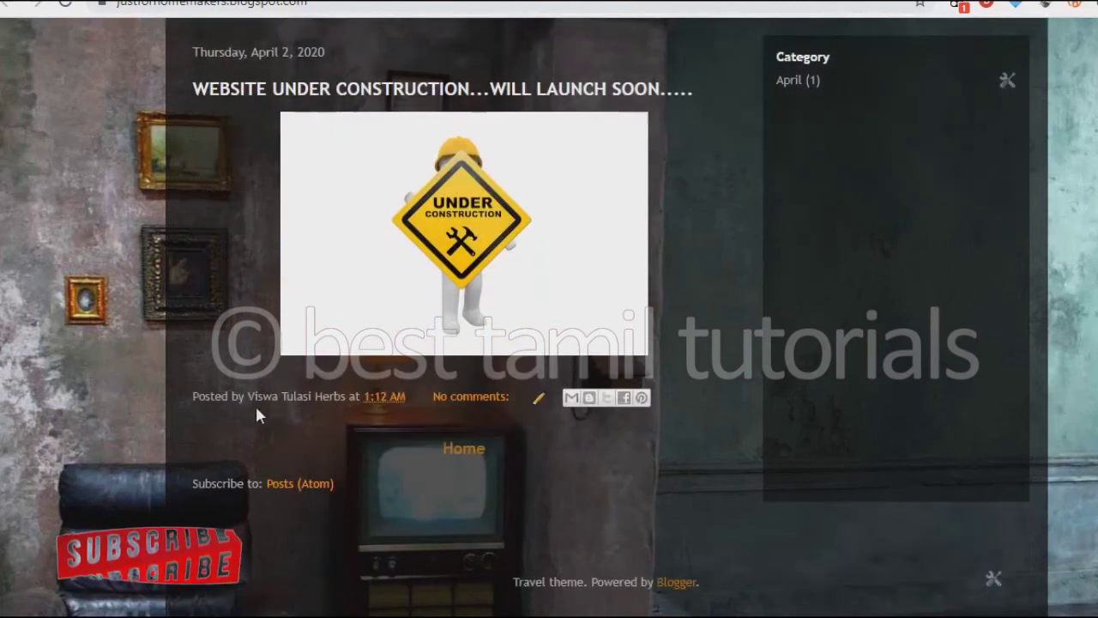
scroll(310, 419, up, 1)
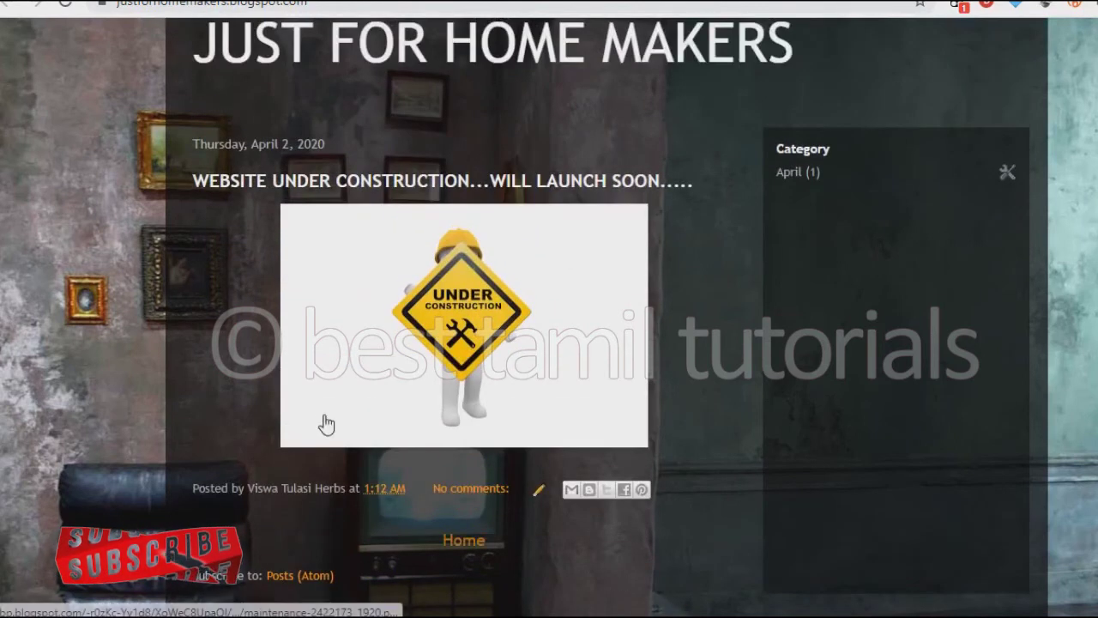
Step: Set the Blog Posts gadget to show 20 posts on the main page
key(ctrl+w)
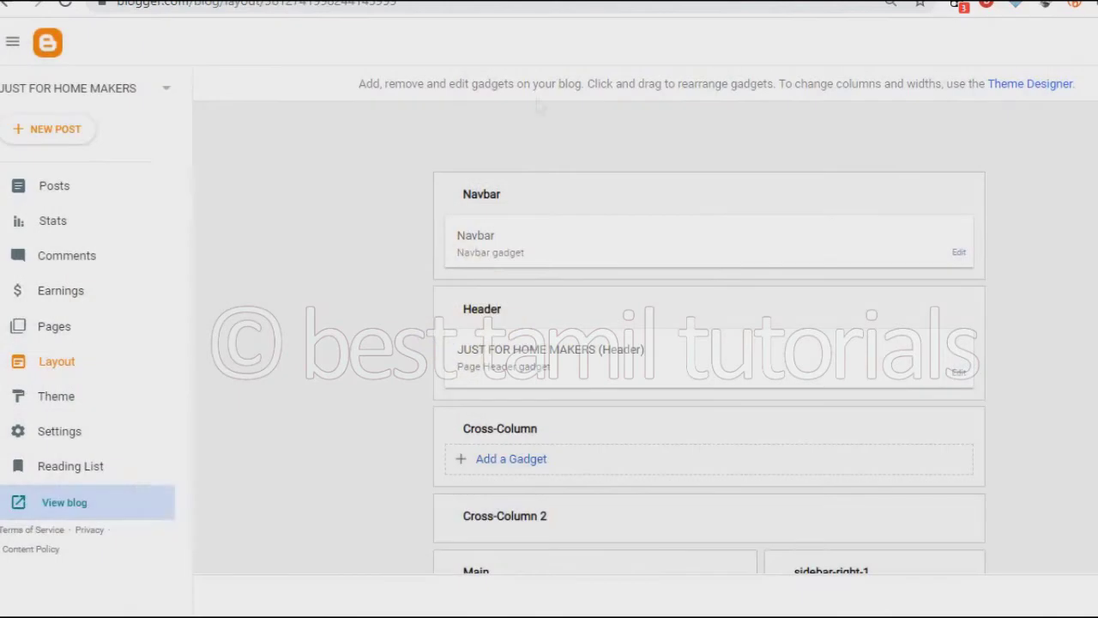
scroll(313, 294, down, 3)
scroll(316, 295, down, 2)
scroll(386, 291, up, 1)
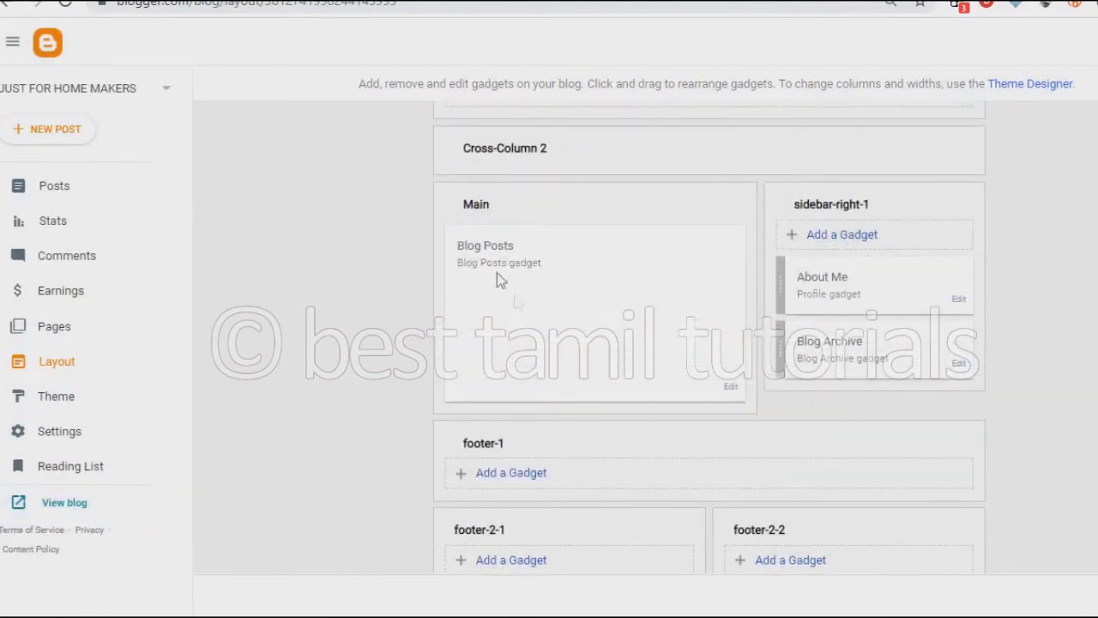
click(728, 390)
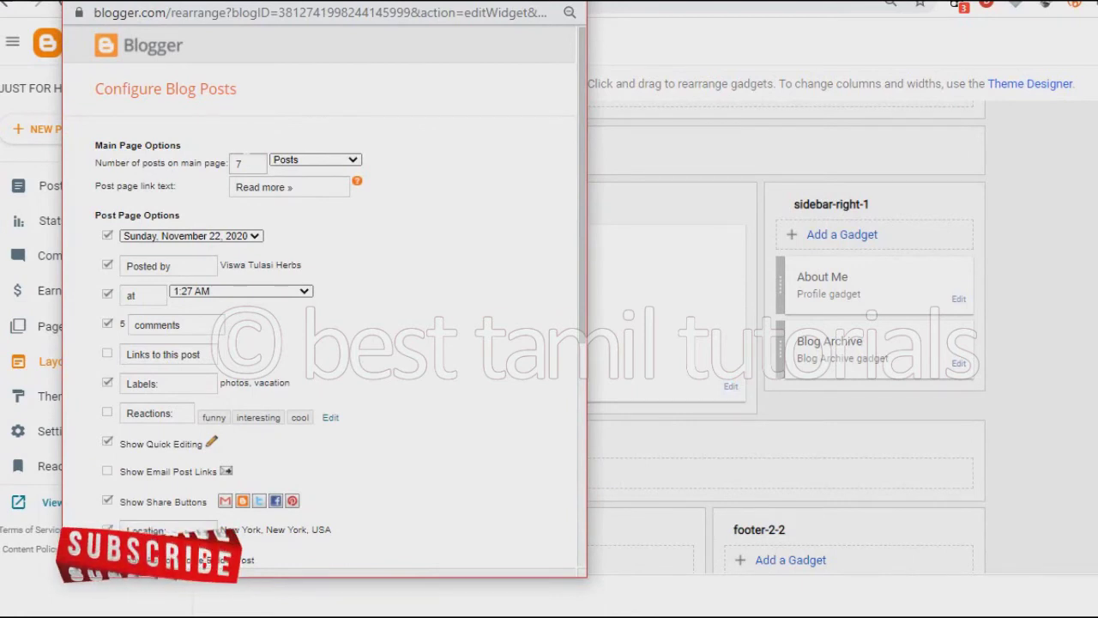
double_click(246, 163)
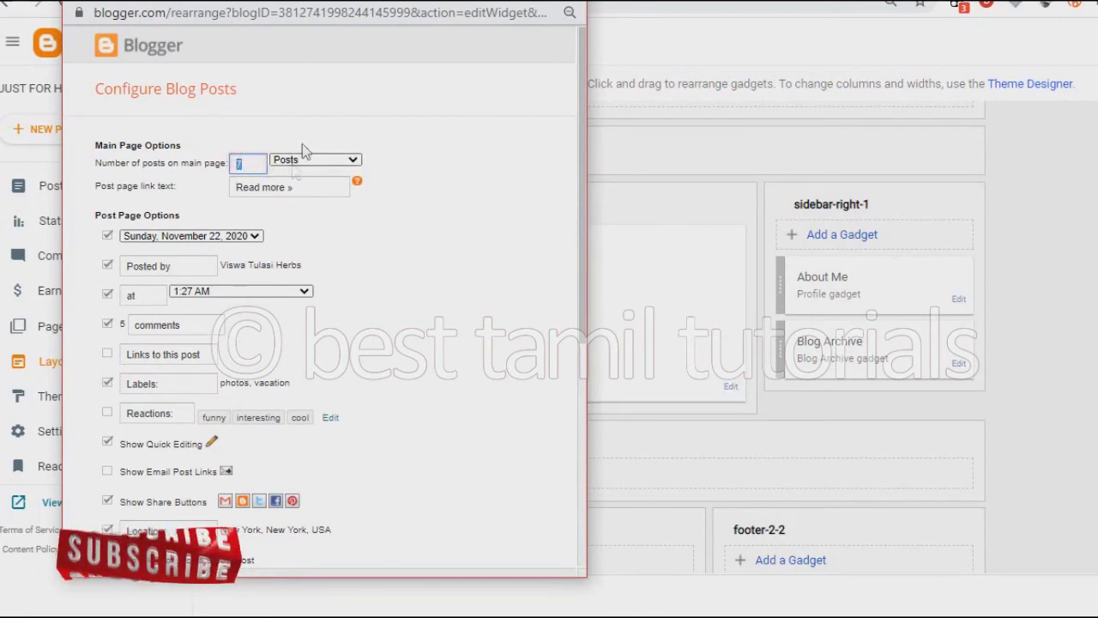
text(20)
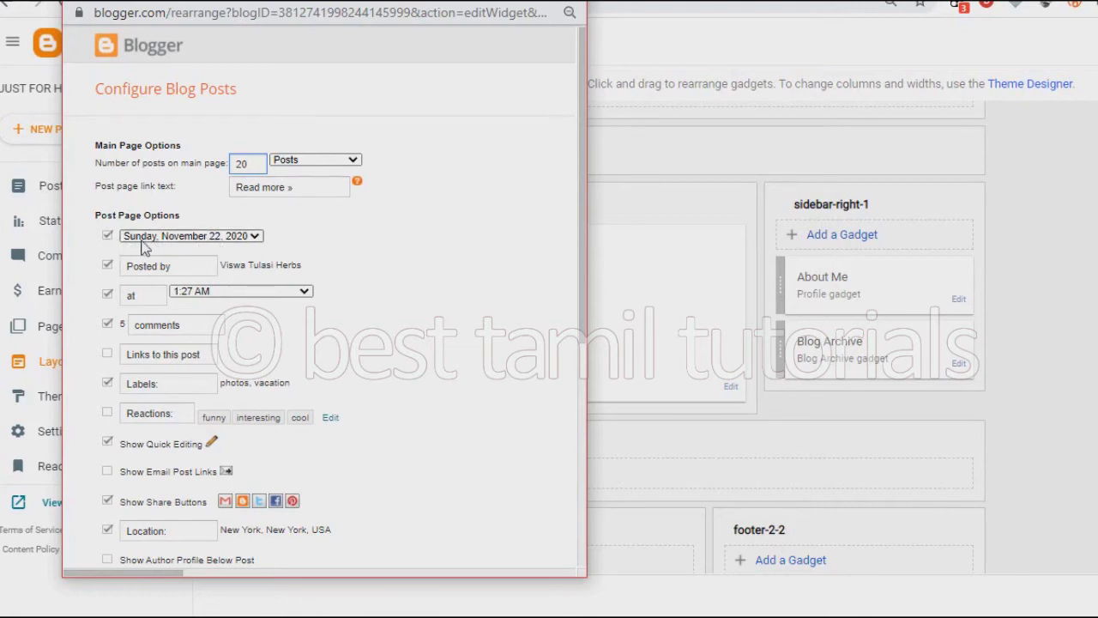
Step: Hide the date, Posted by author and time on posts, and save
click(109, 237)
scroll(110, 243, down, 1)
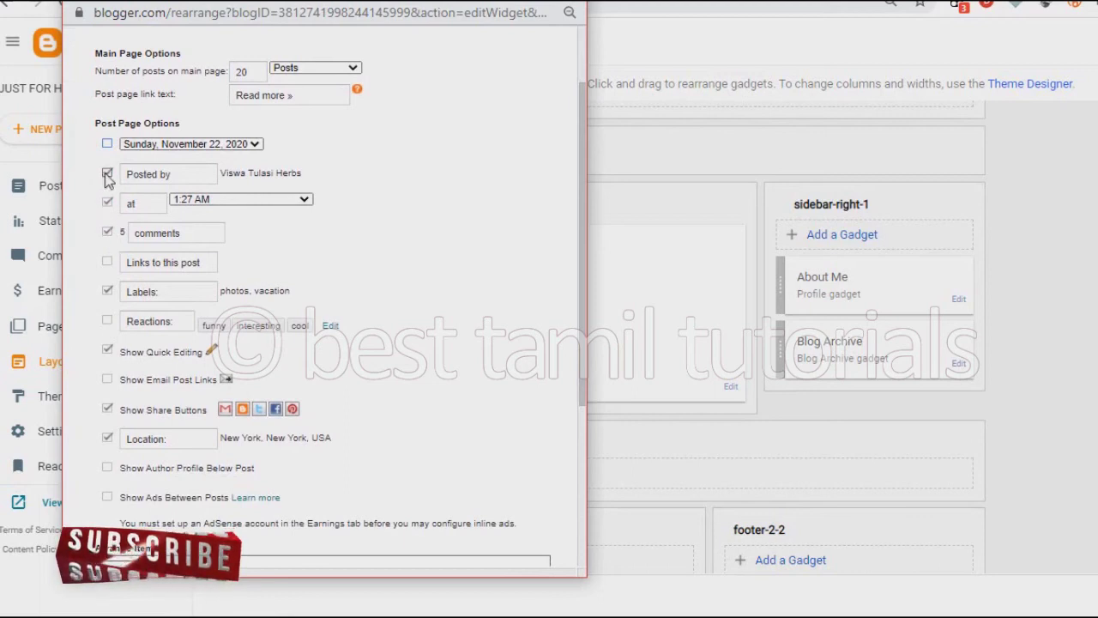
click(106, 174)
click(108, 206)
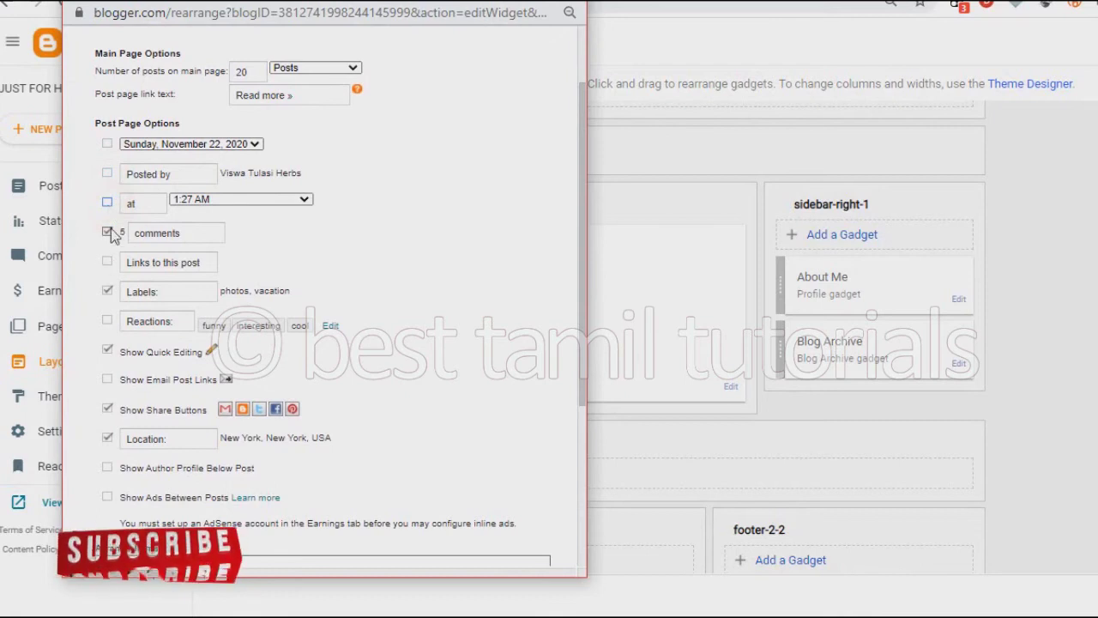
scroll(116, 245, down, 2)
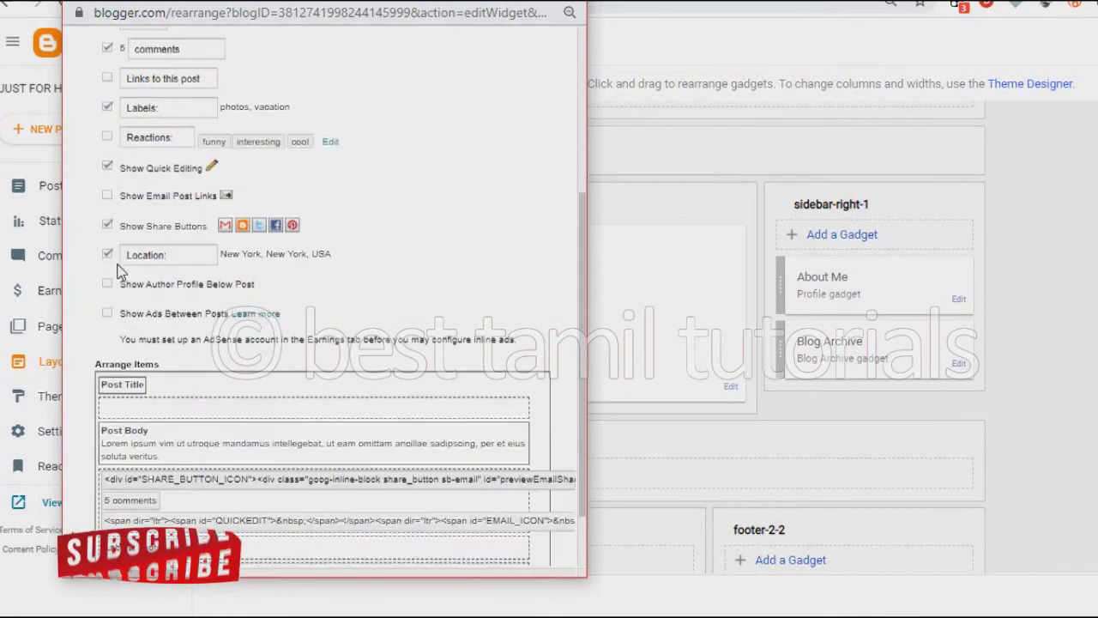
scroll(116, 223, up, 1)
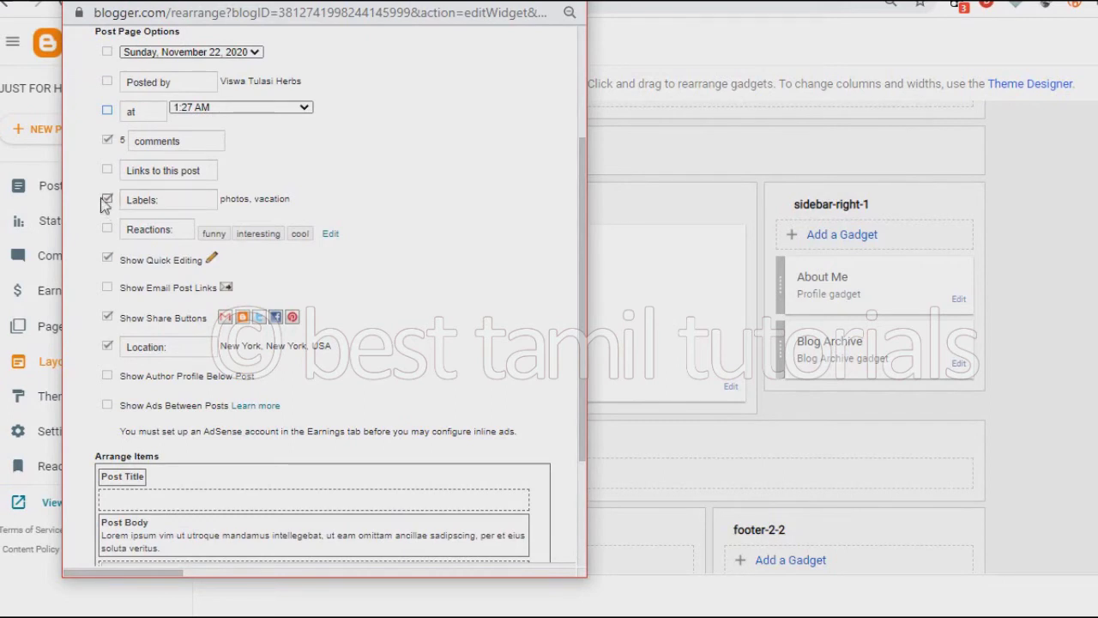
scroll(107, 206, down, 1)
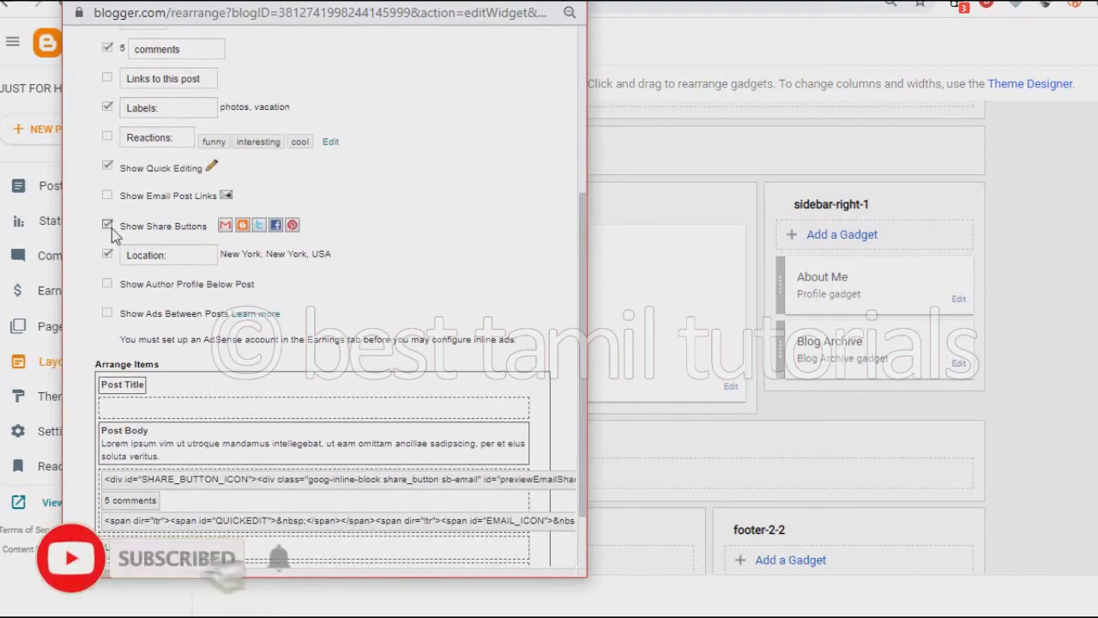
scroll(112, 233, down, 1)
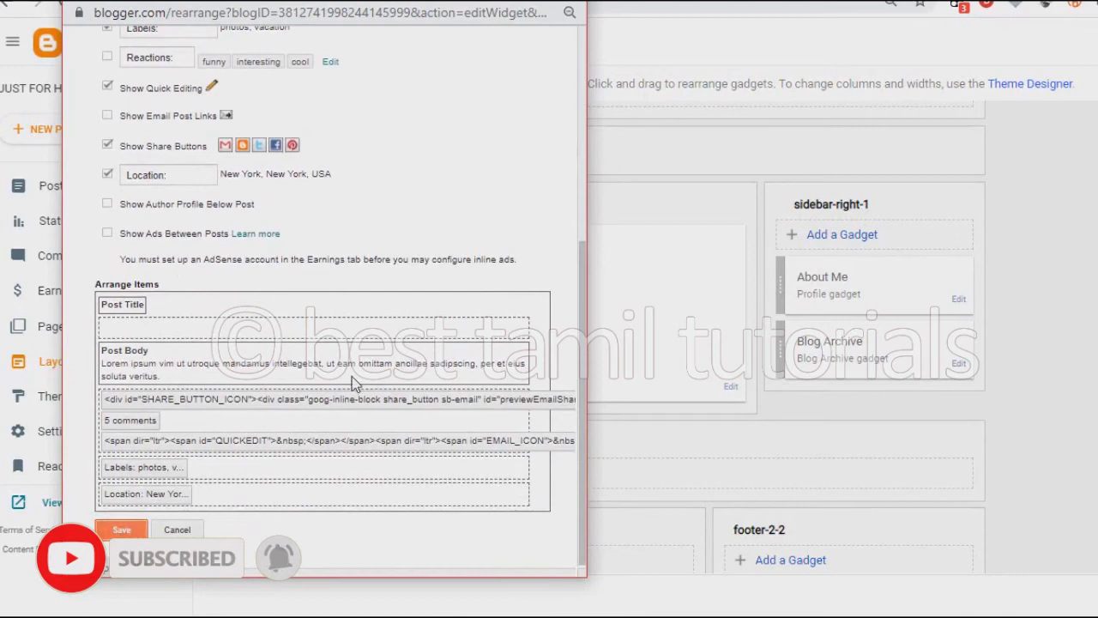
click(121, 530)
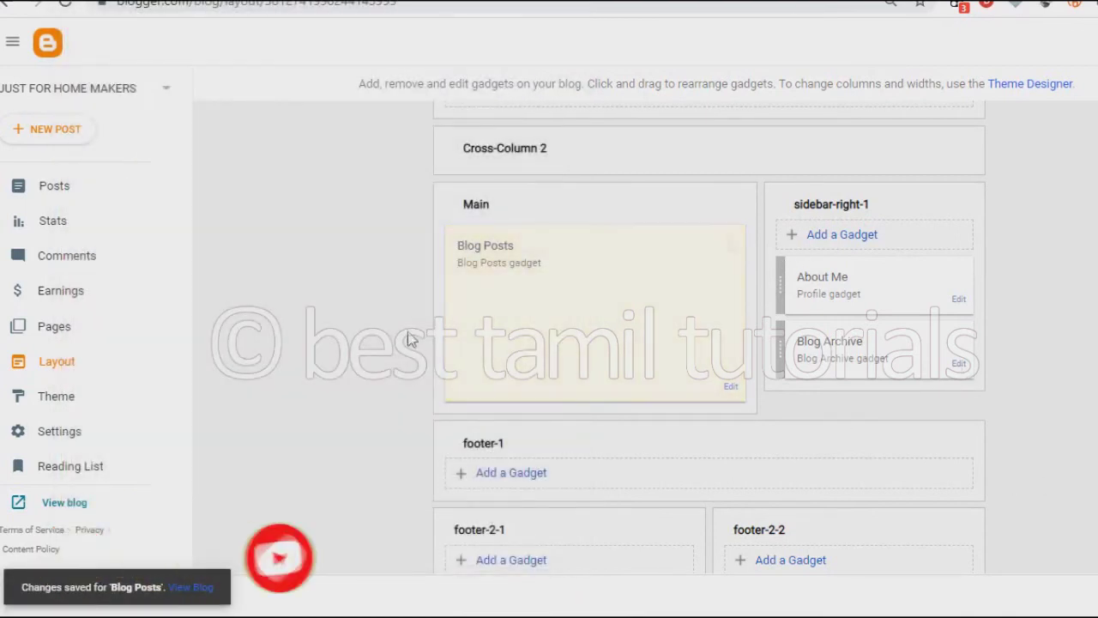
click(41, 506)
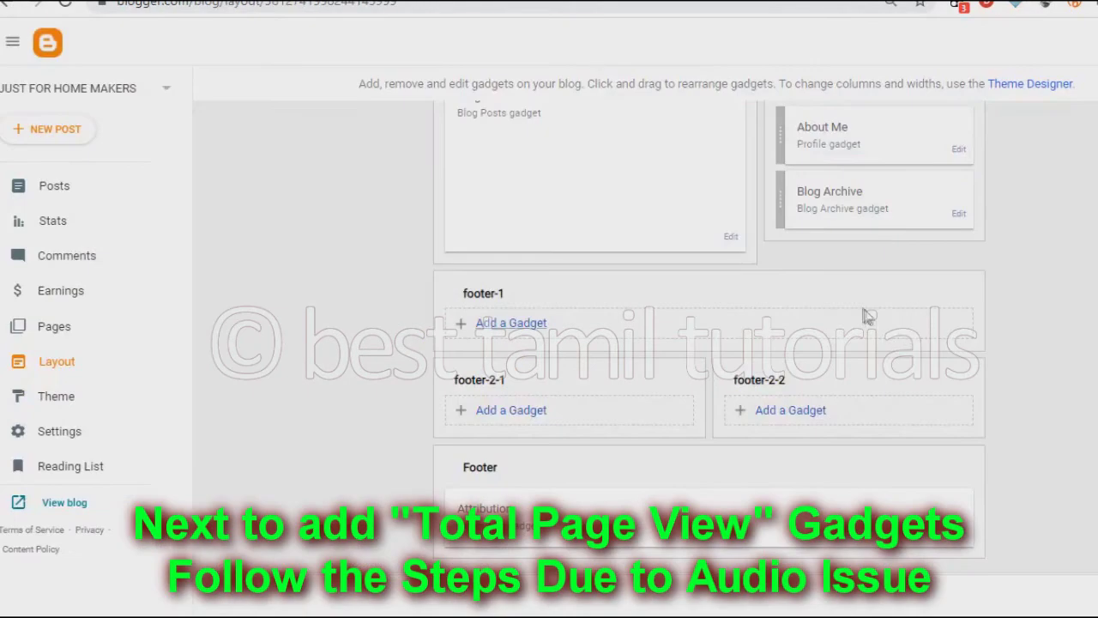
scroll(858, 335, up, 4)
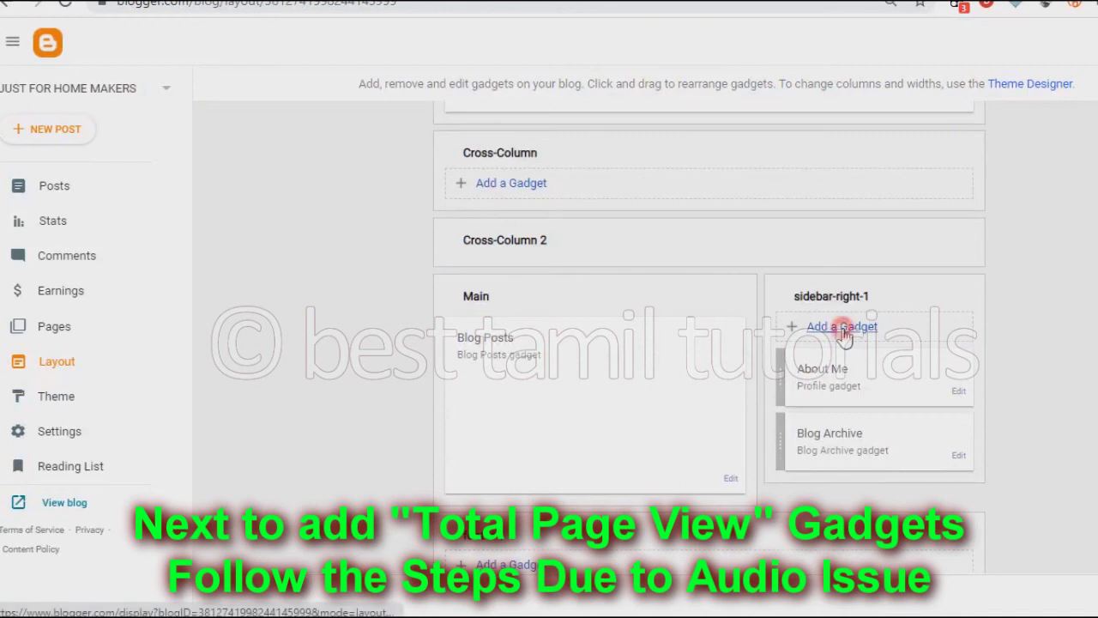
click(844, 331)
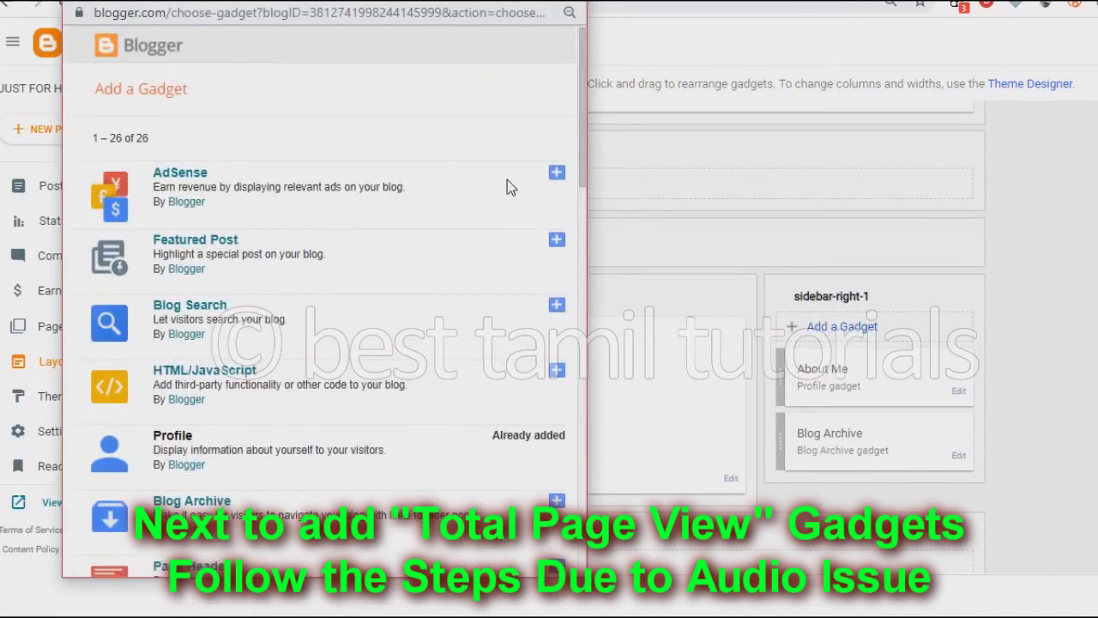
Step: Choose the Blog's stats (Total Pageviews) gadget from the sidebar-right-1 gadget list
scroll(277, 267, down, 2)
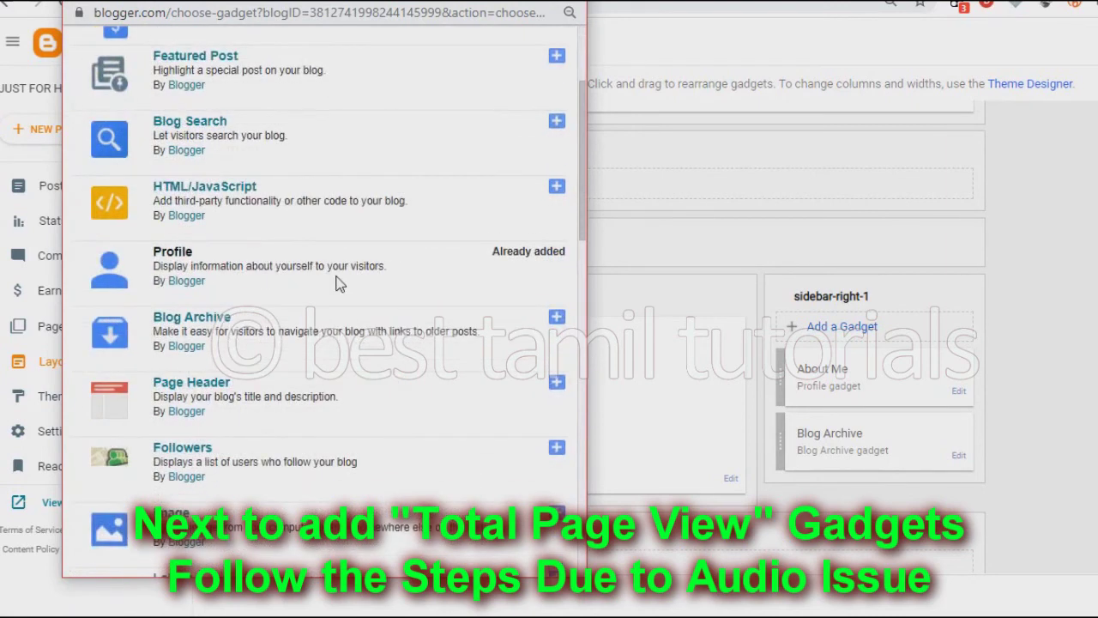
scroll(339, 283, down, 2)
scroll(339, 284, down, 1)
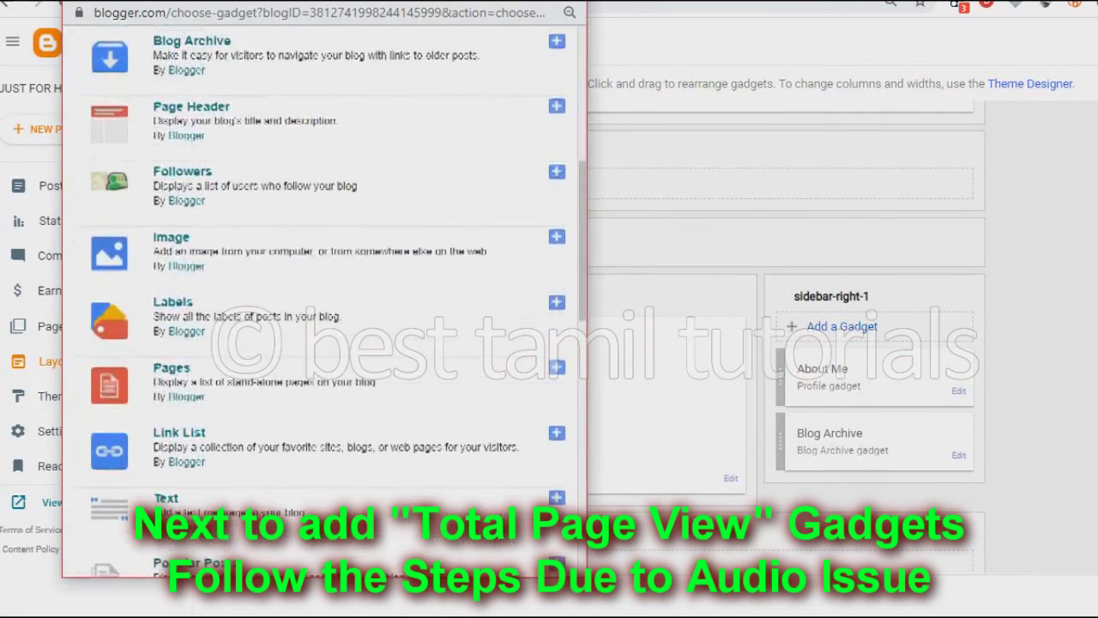
scroll(339, 283, down, 3)
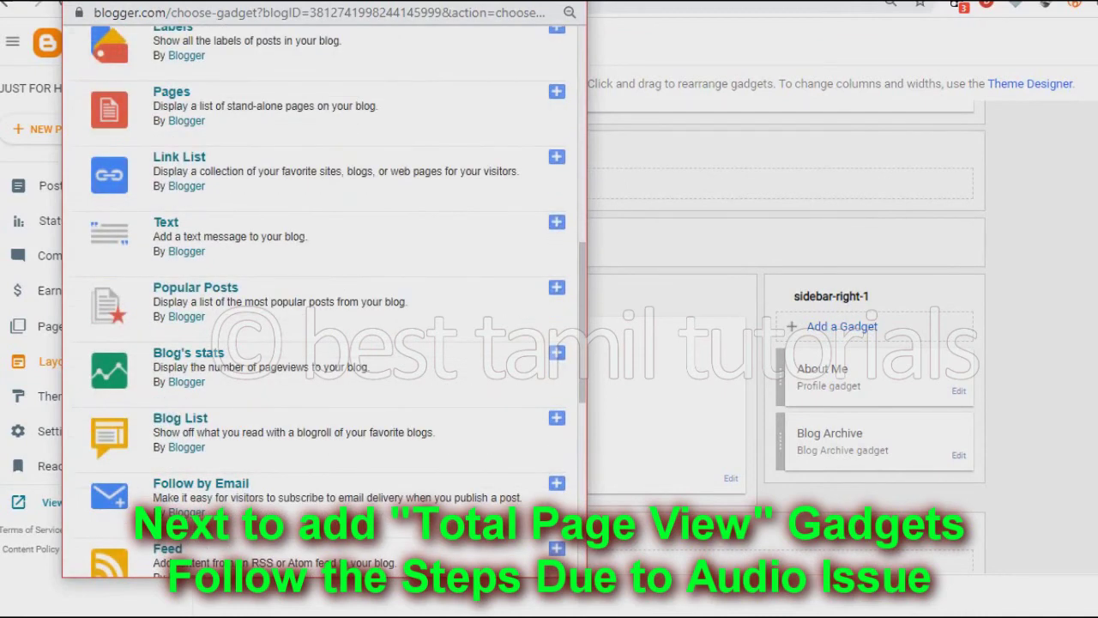
scroll(210, 356, down, 1)
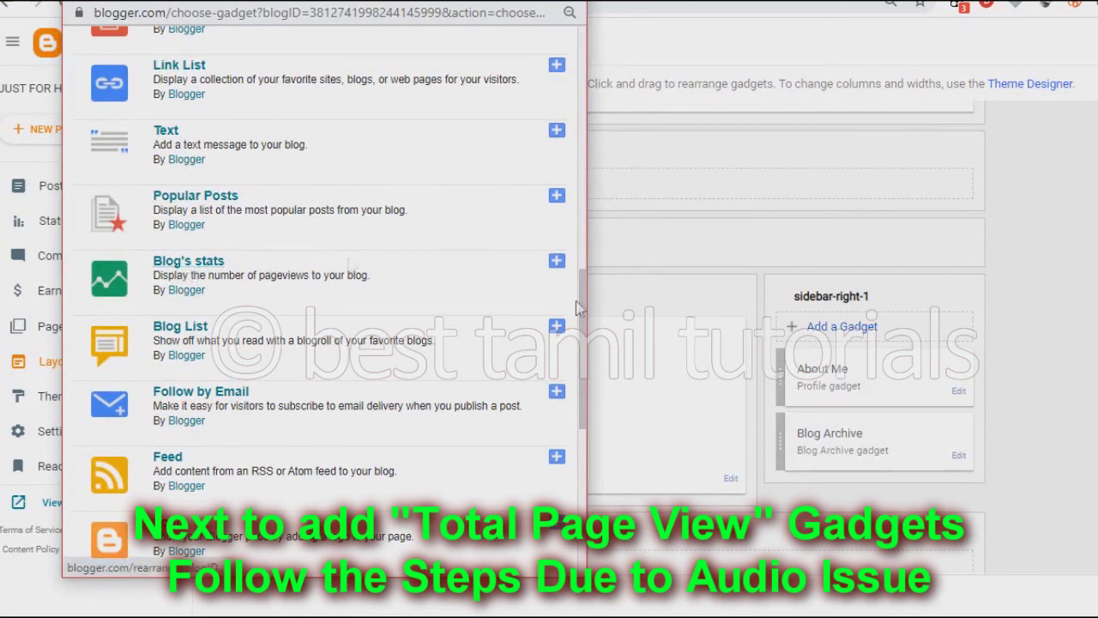
click(557, 262)
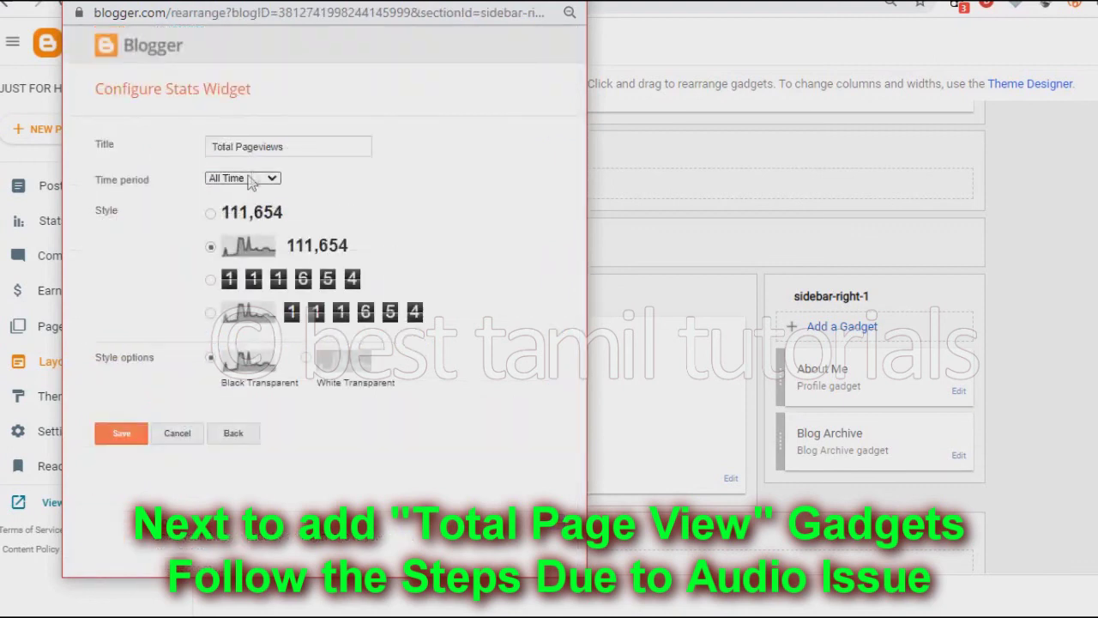